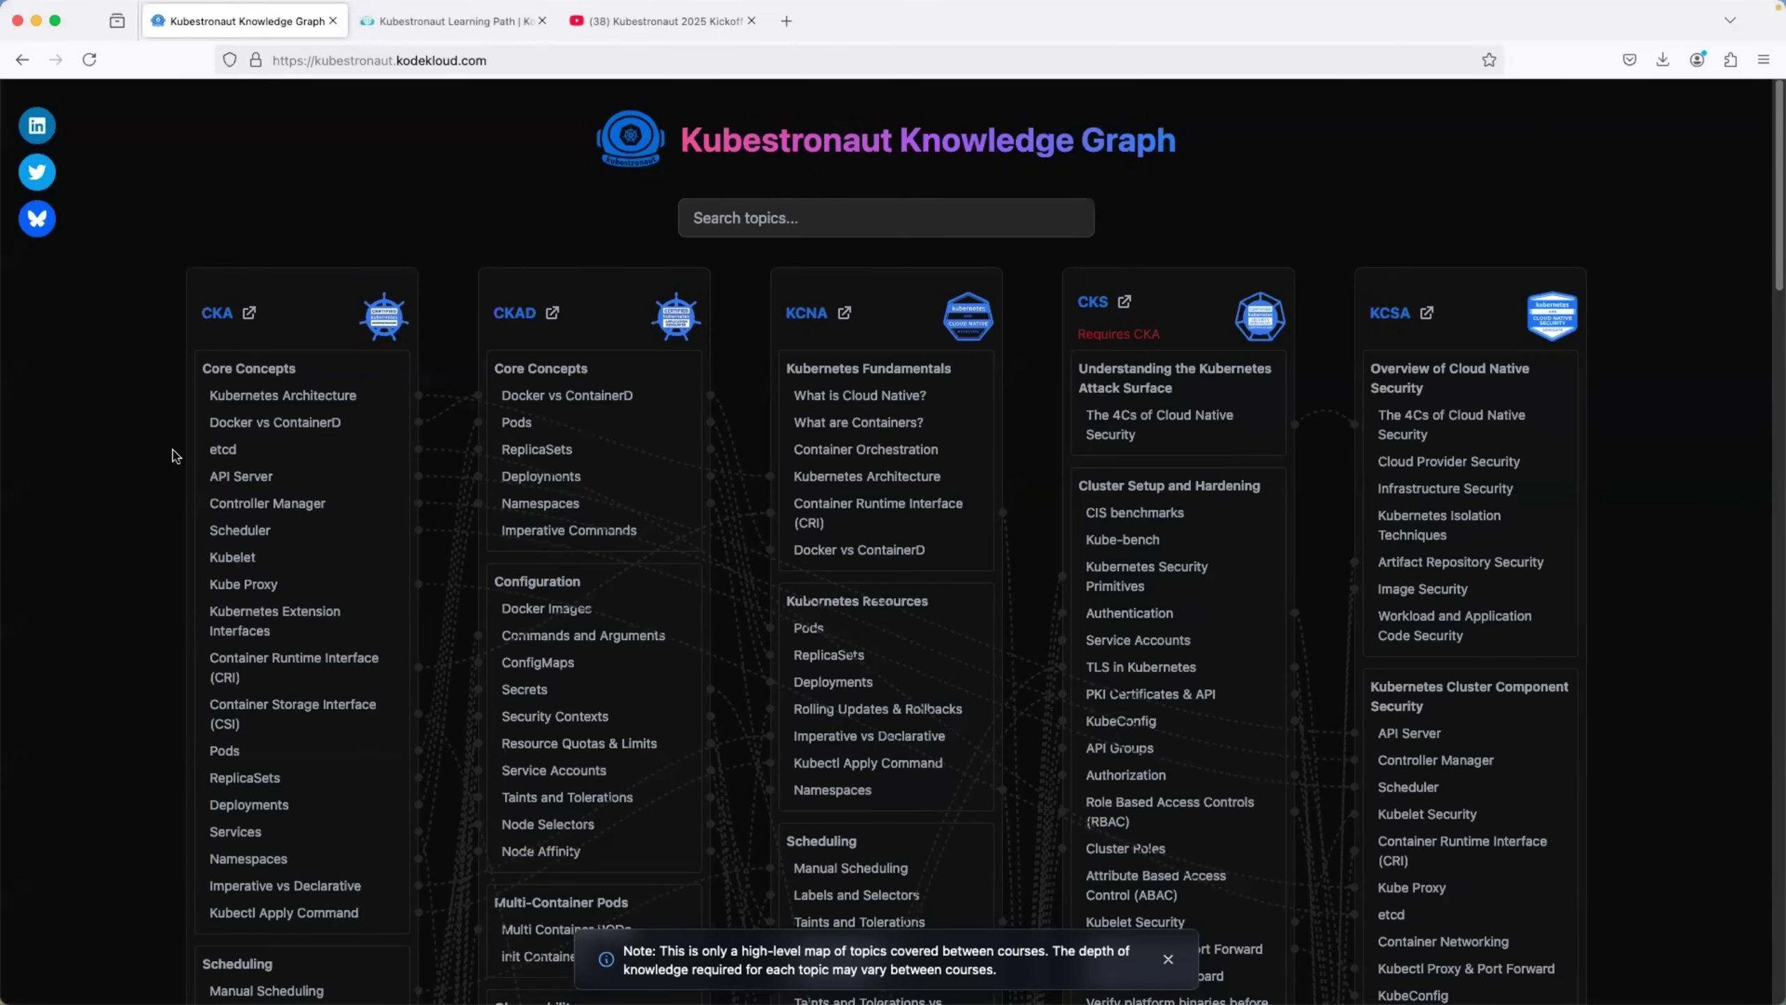
scroll(174, 453, "down", 2)
scroll(174, 455, "up", 2)
scroll(162, 378, "down", 3)
scroll(162, 377, "down", 3)
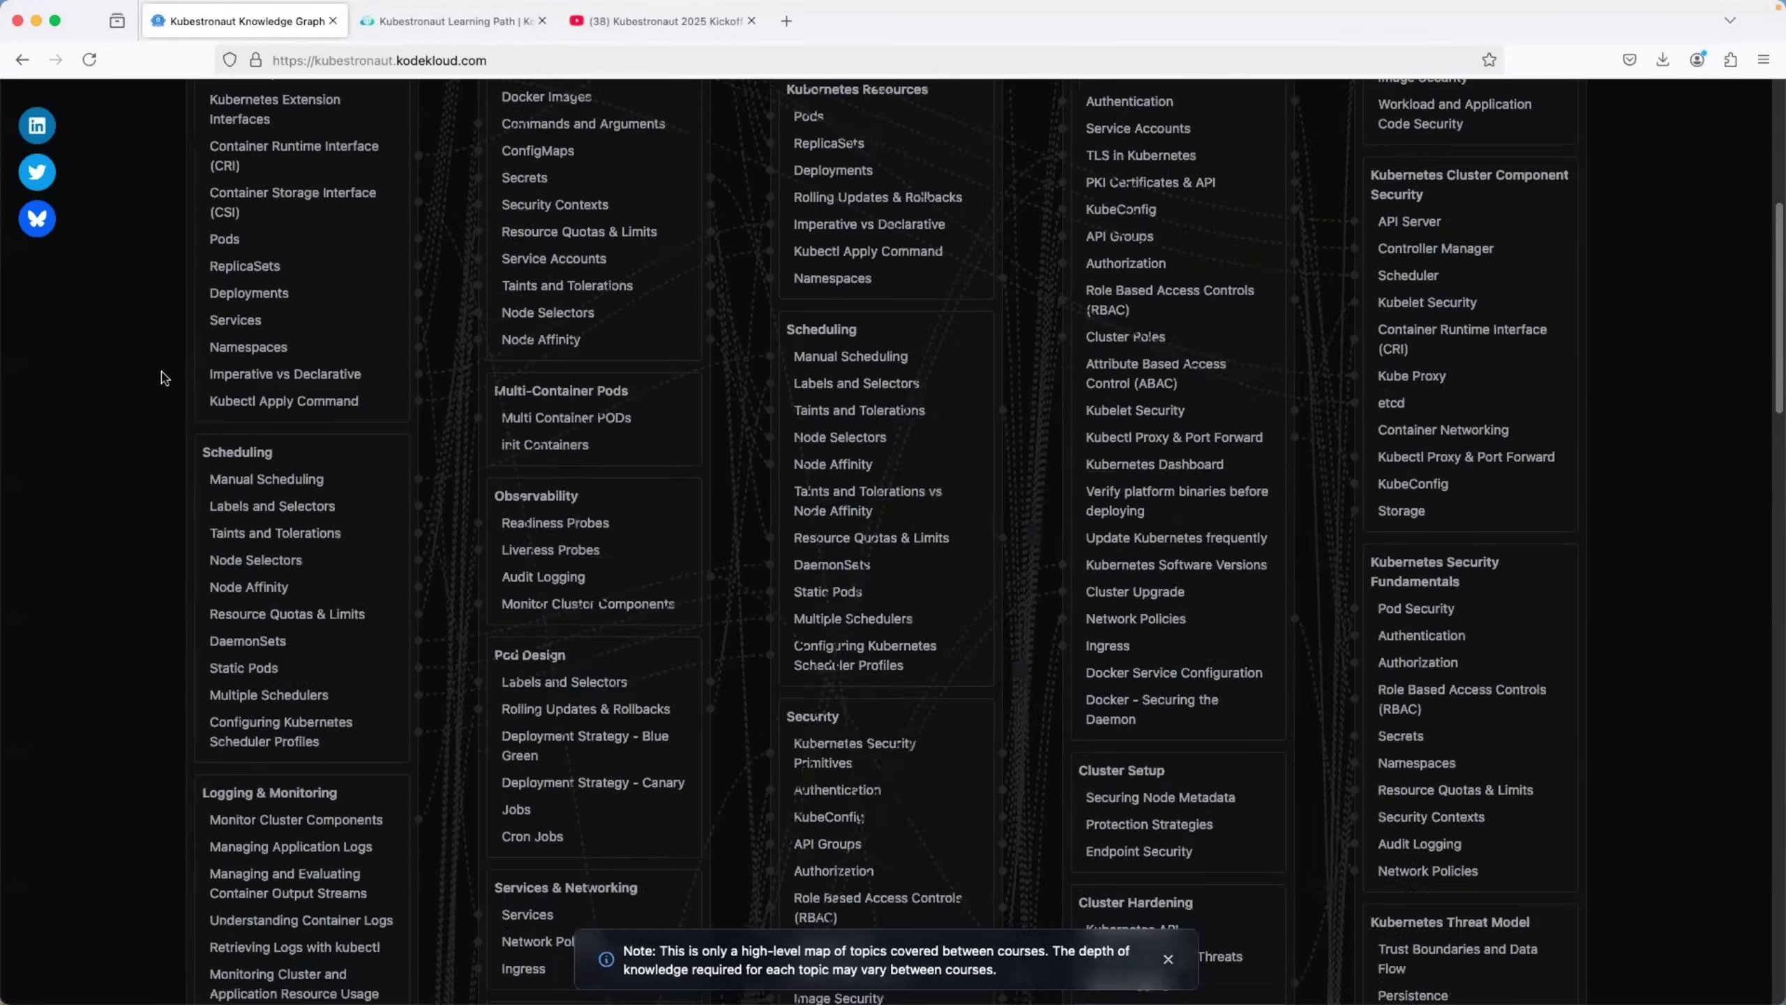
scroll(162, 377, "down", 3)
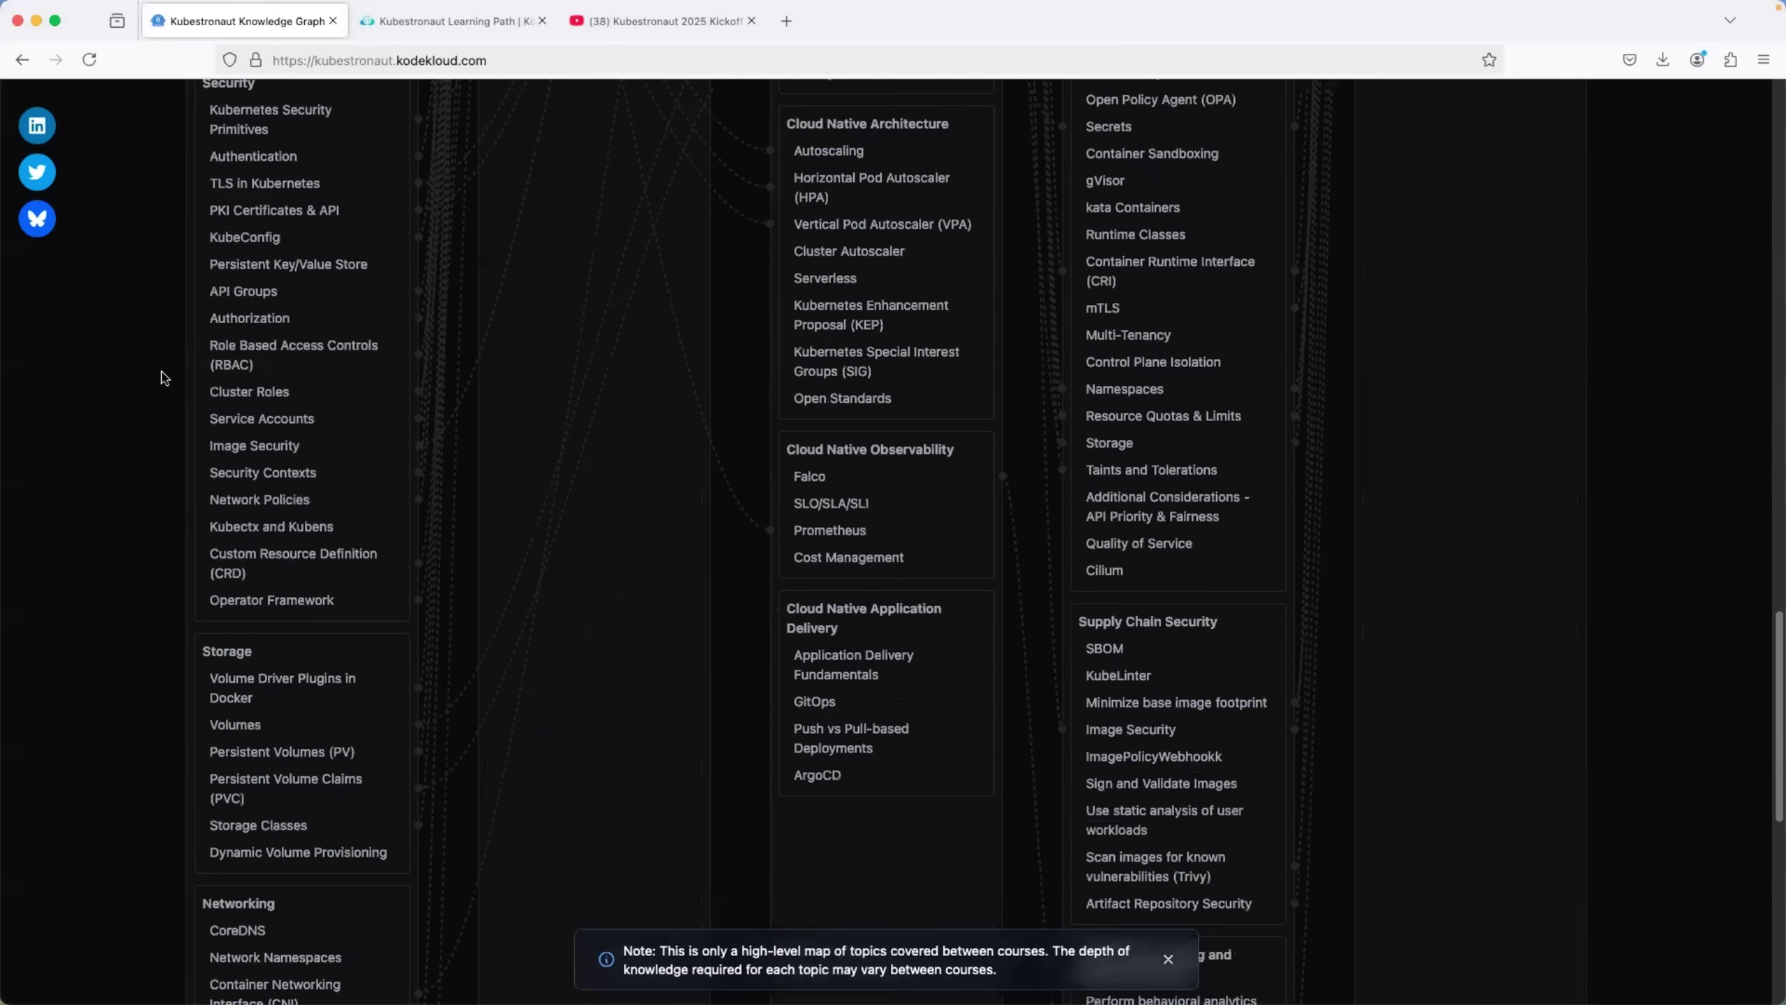
scroll(162, 377, "up", 2)
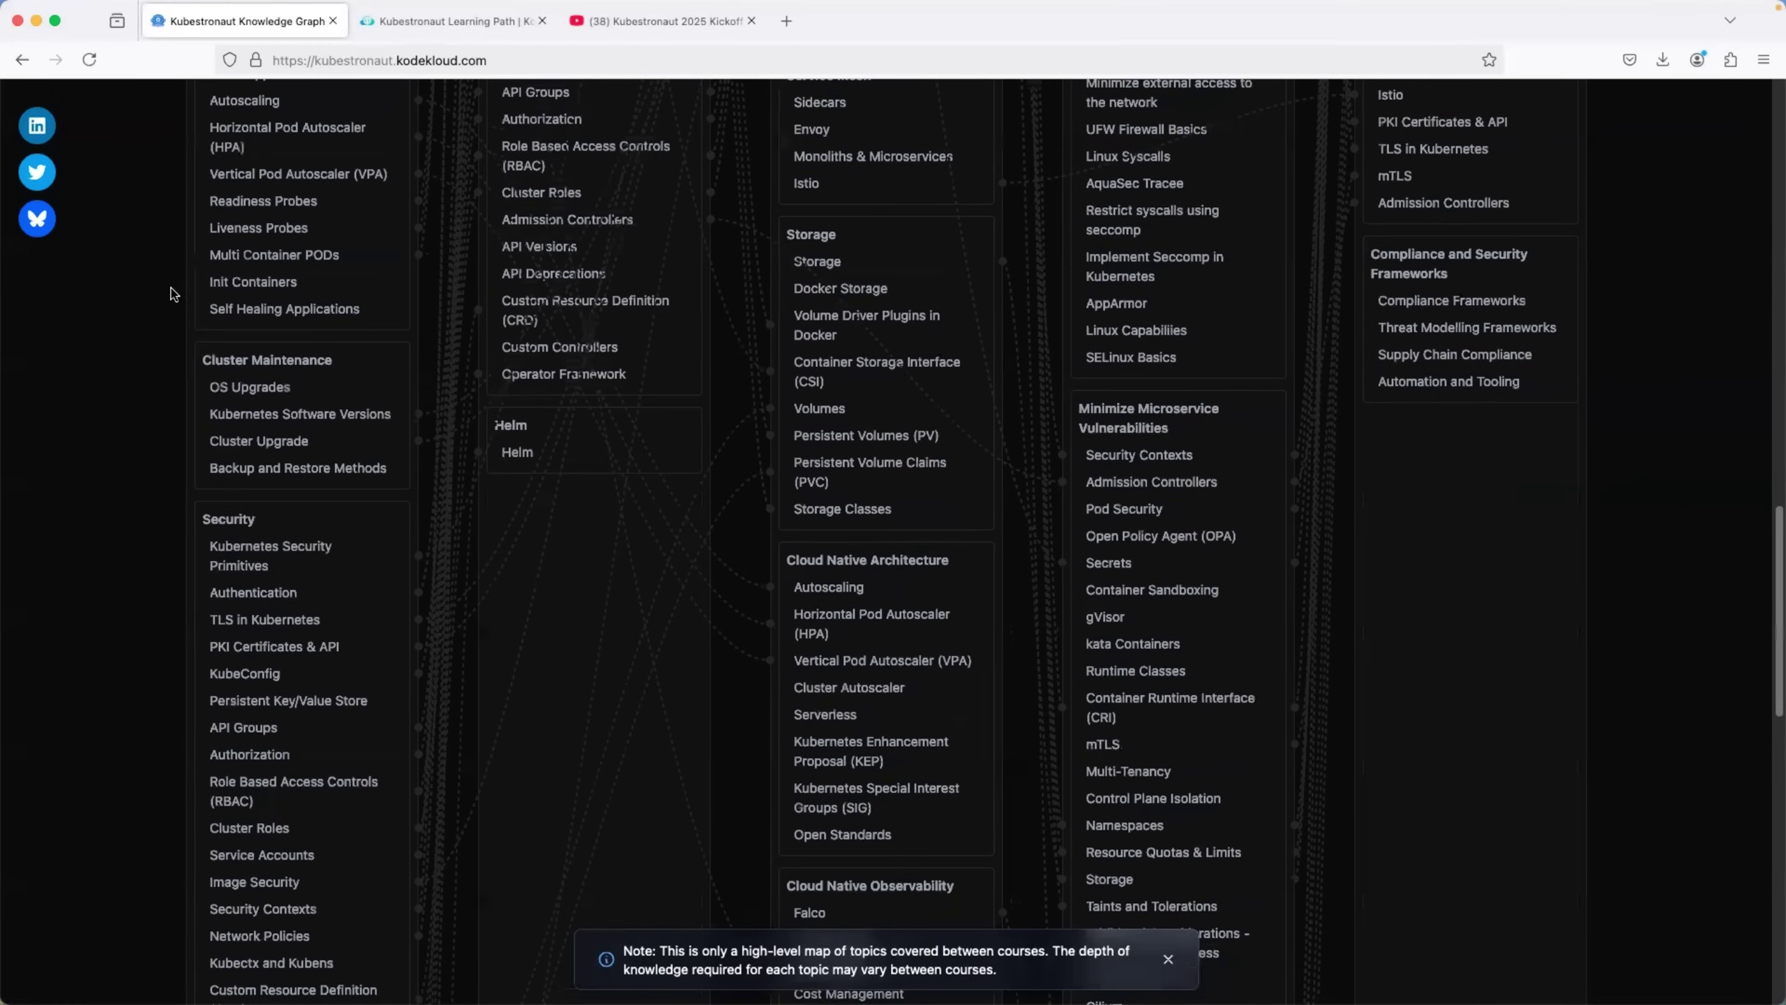
scroll(171, 293, "up", 5)
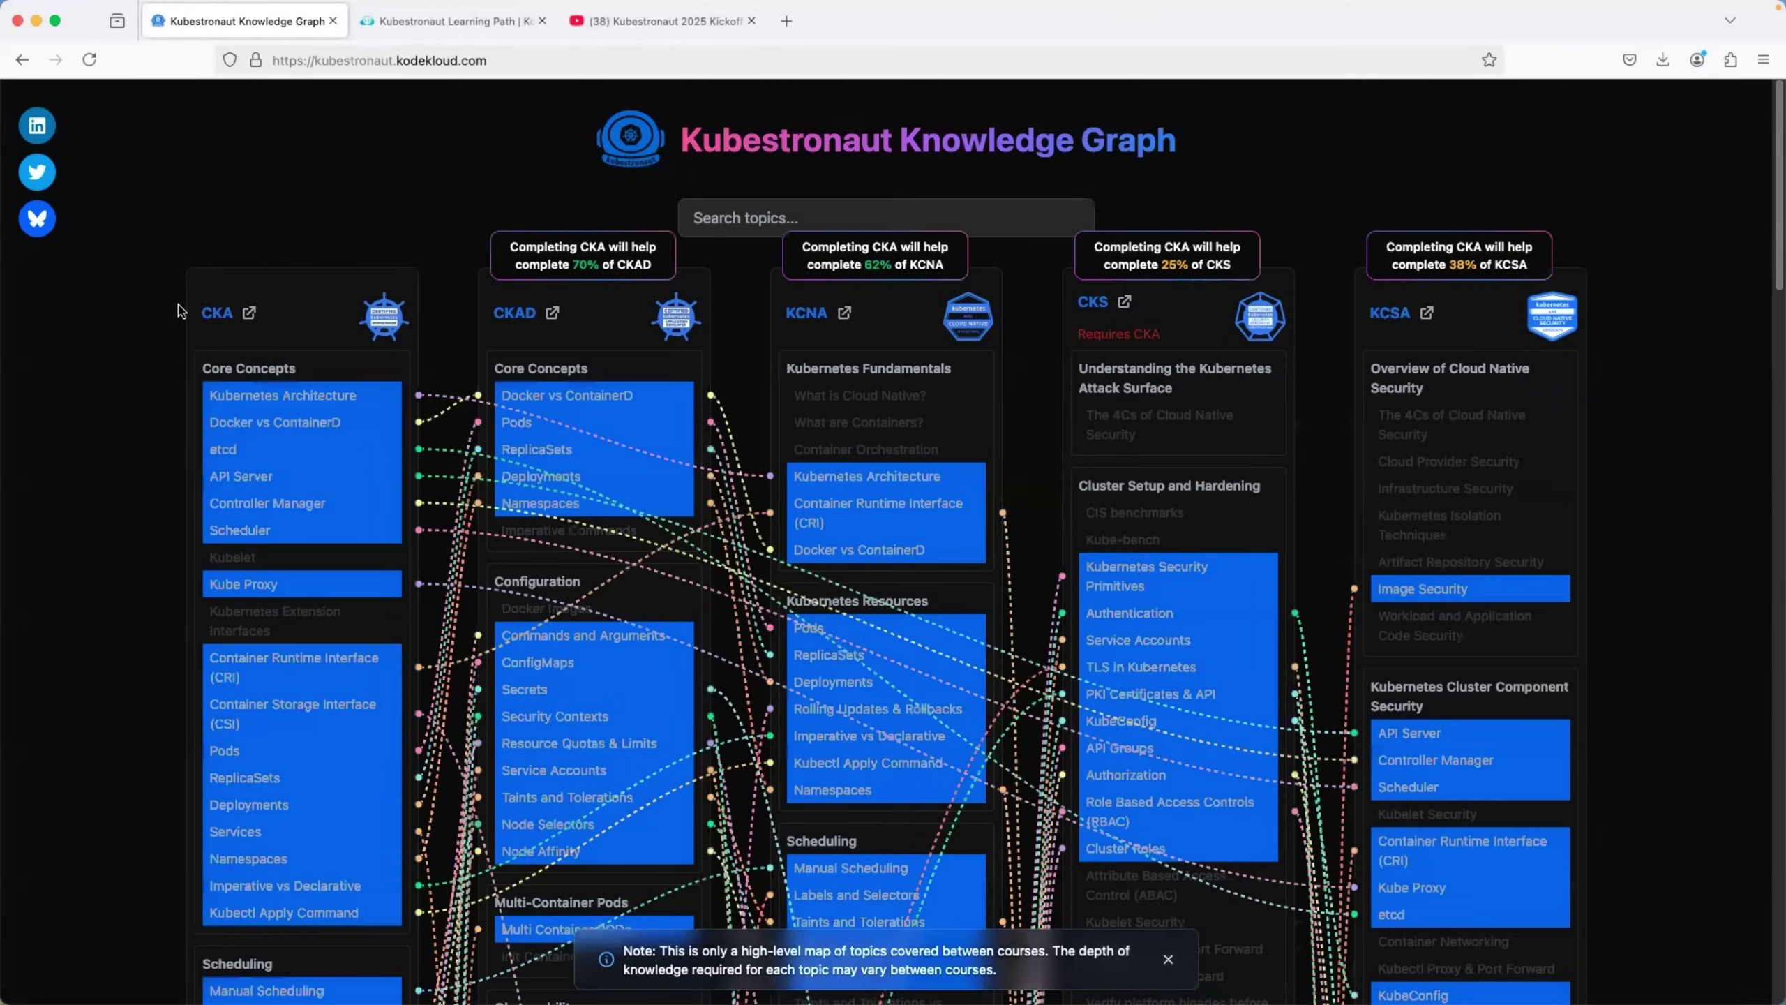
scroll(175, 311, "down", 2)
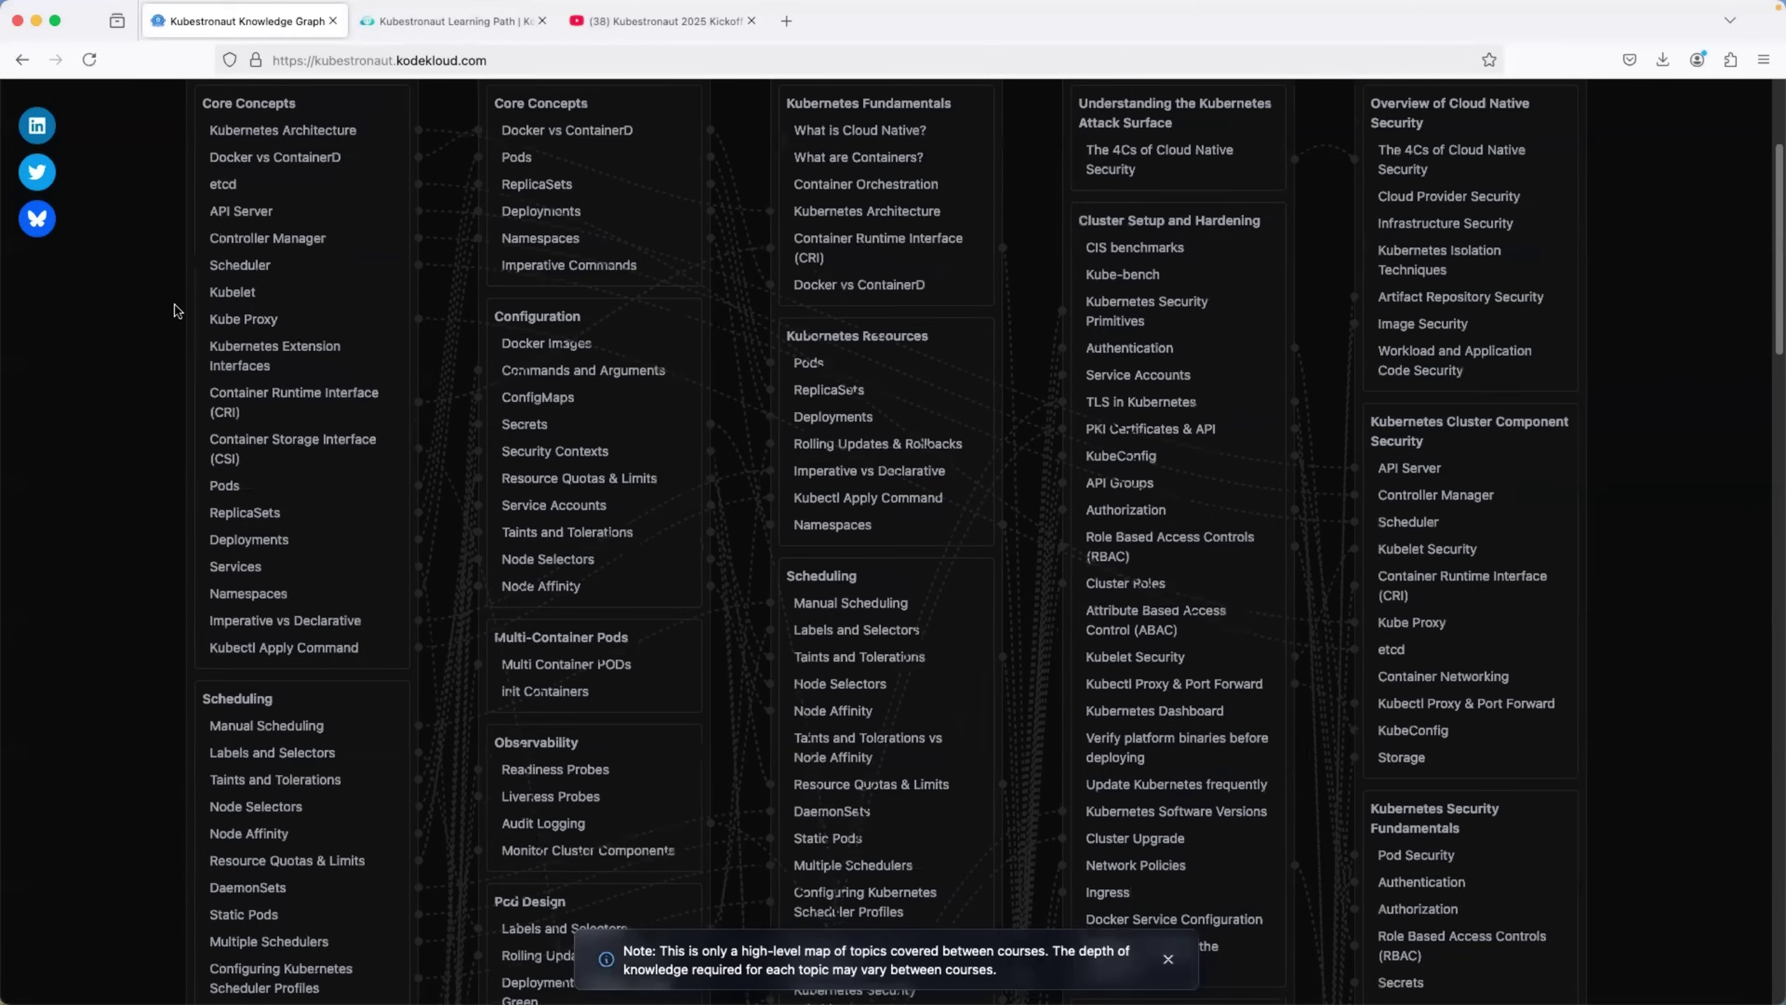
scroll(175, 310, "down", 10)
scroll(175, 311, "down", 5)
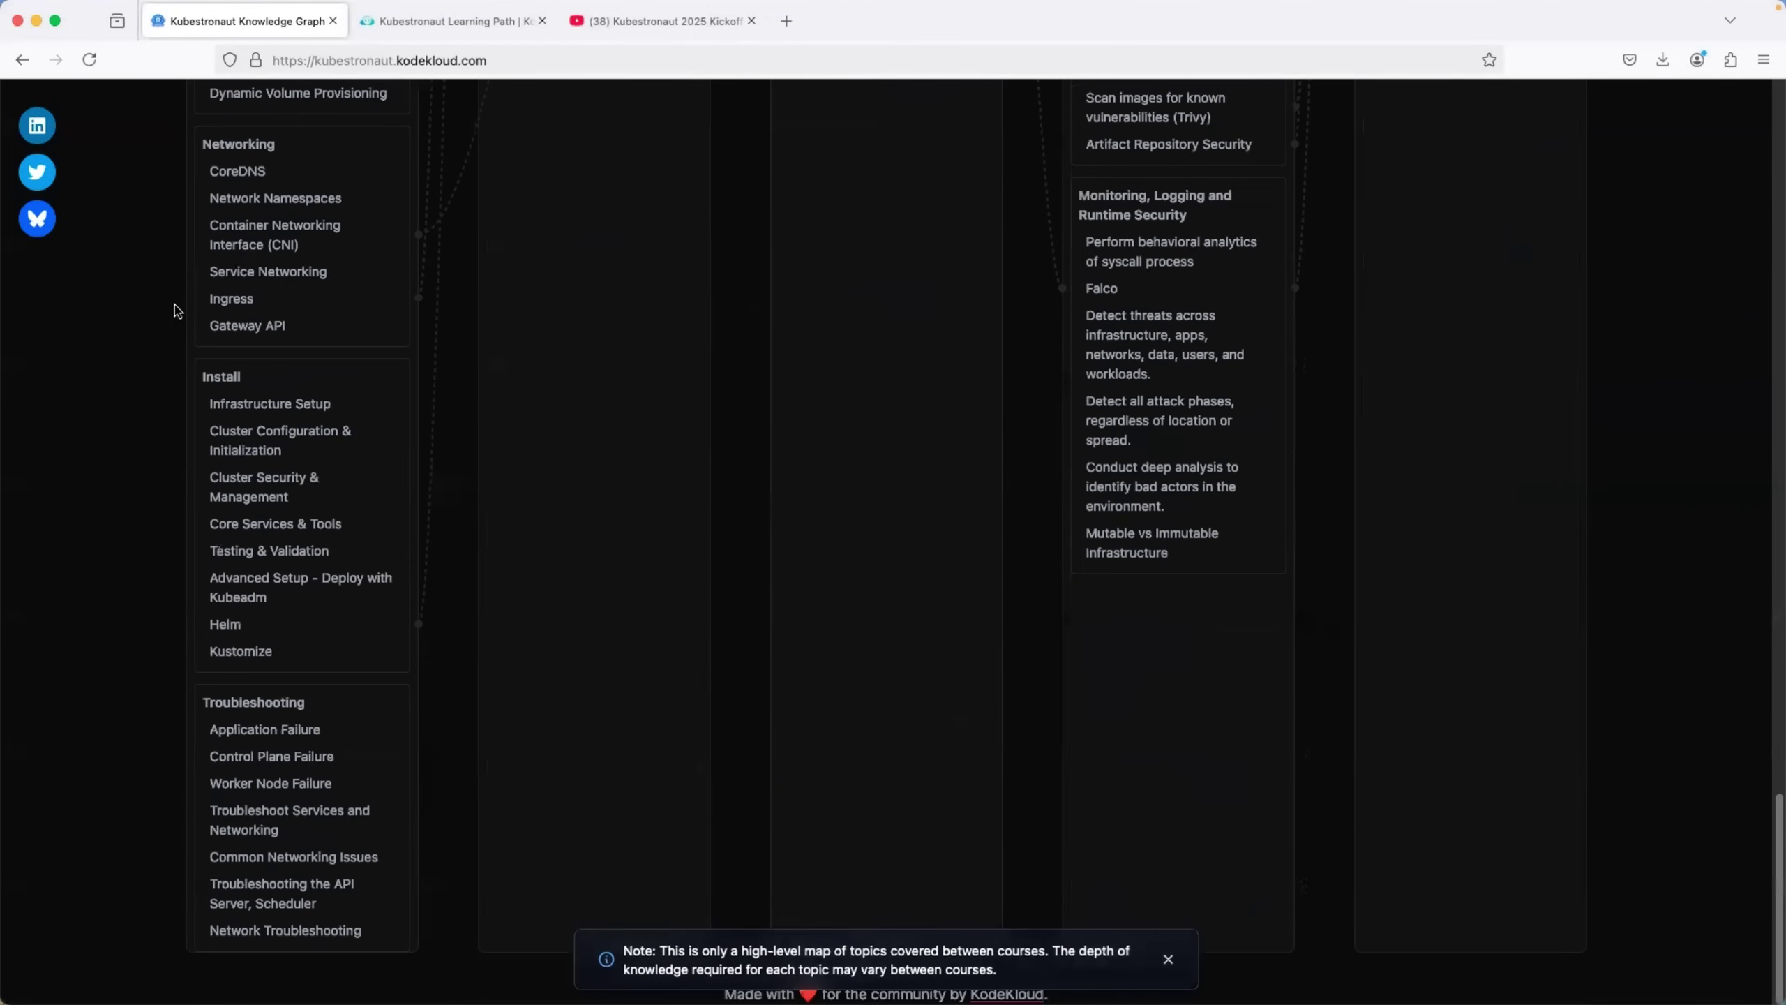
scroll(174, 310, "up", 12)
scroll(174, 310, "up", 8)
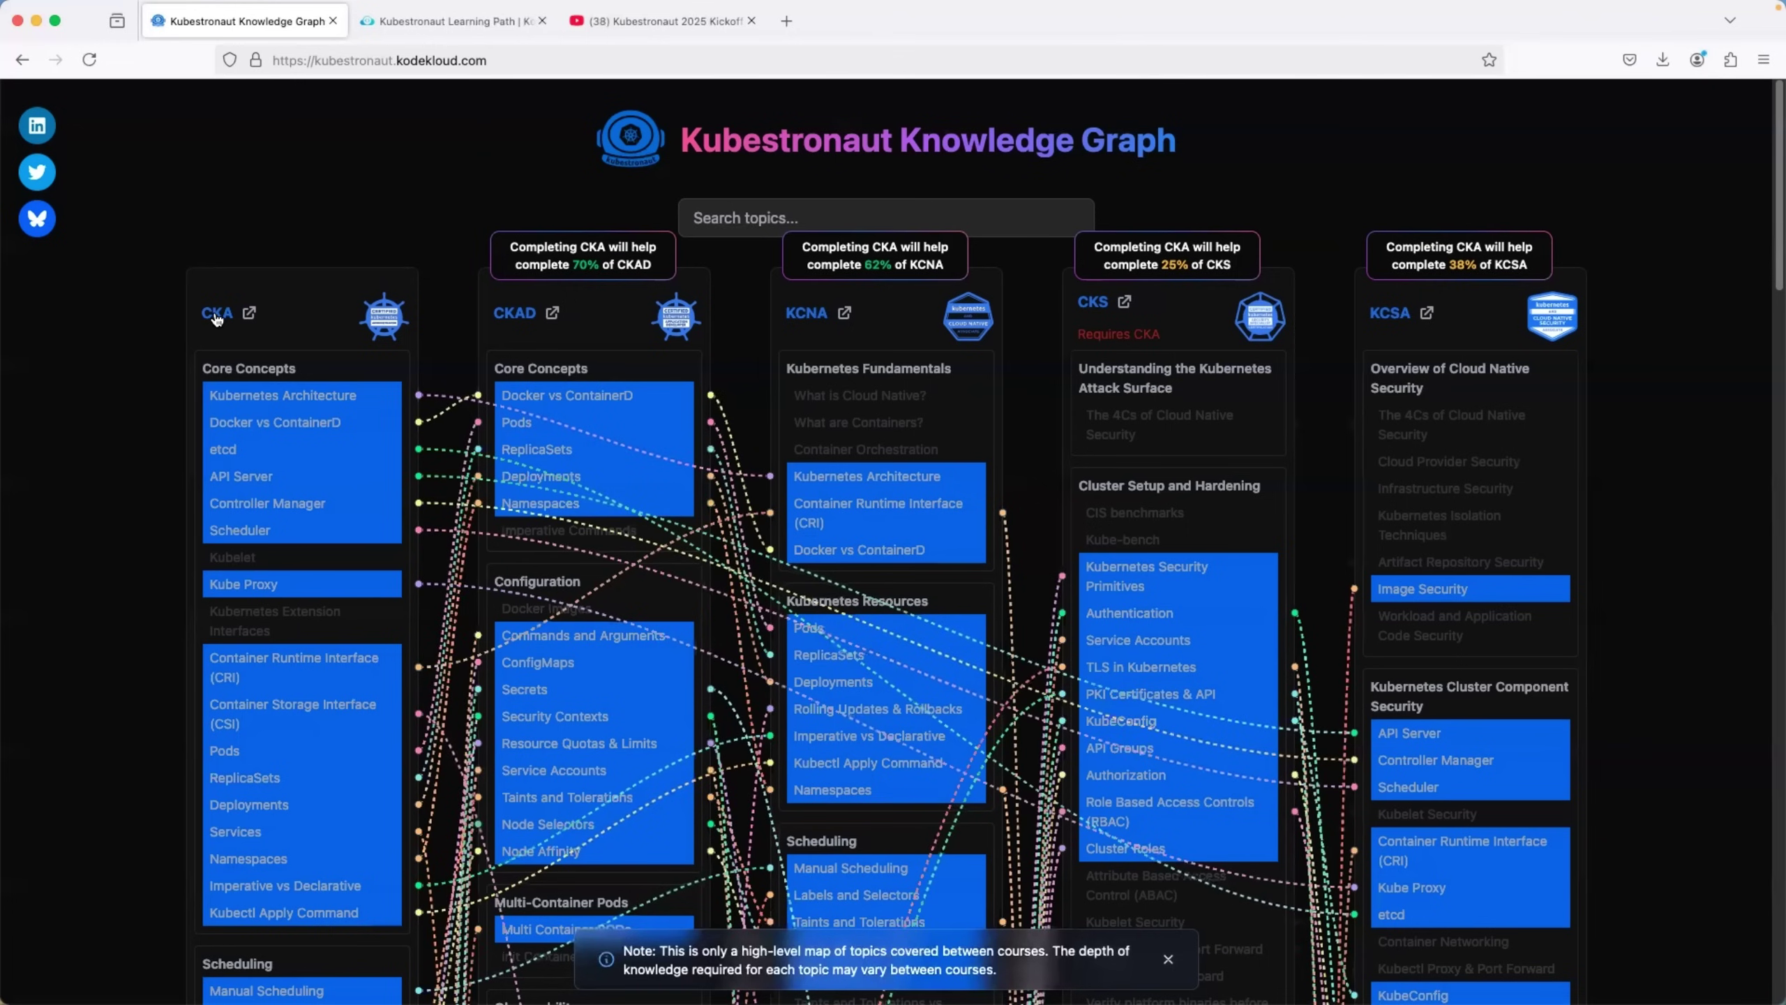
mouse_move(515, 313)
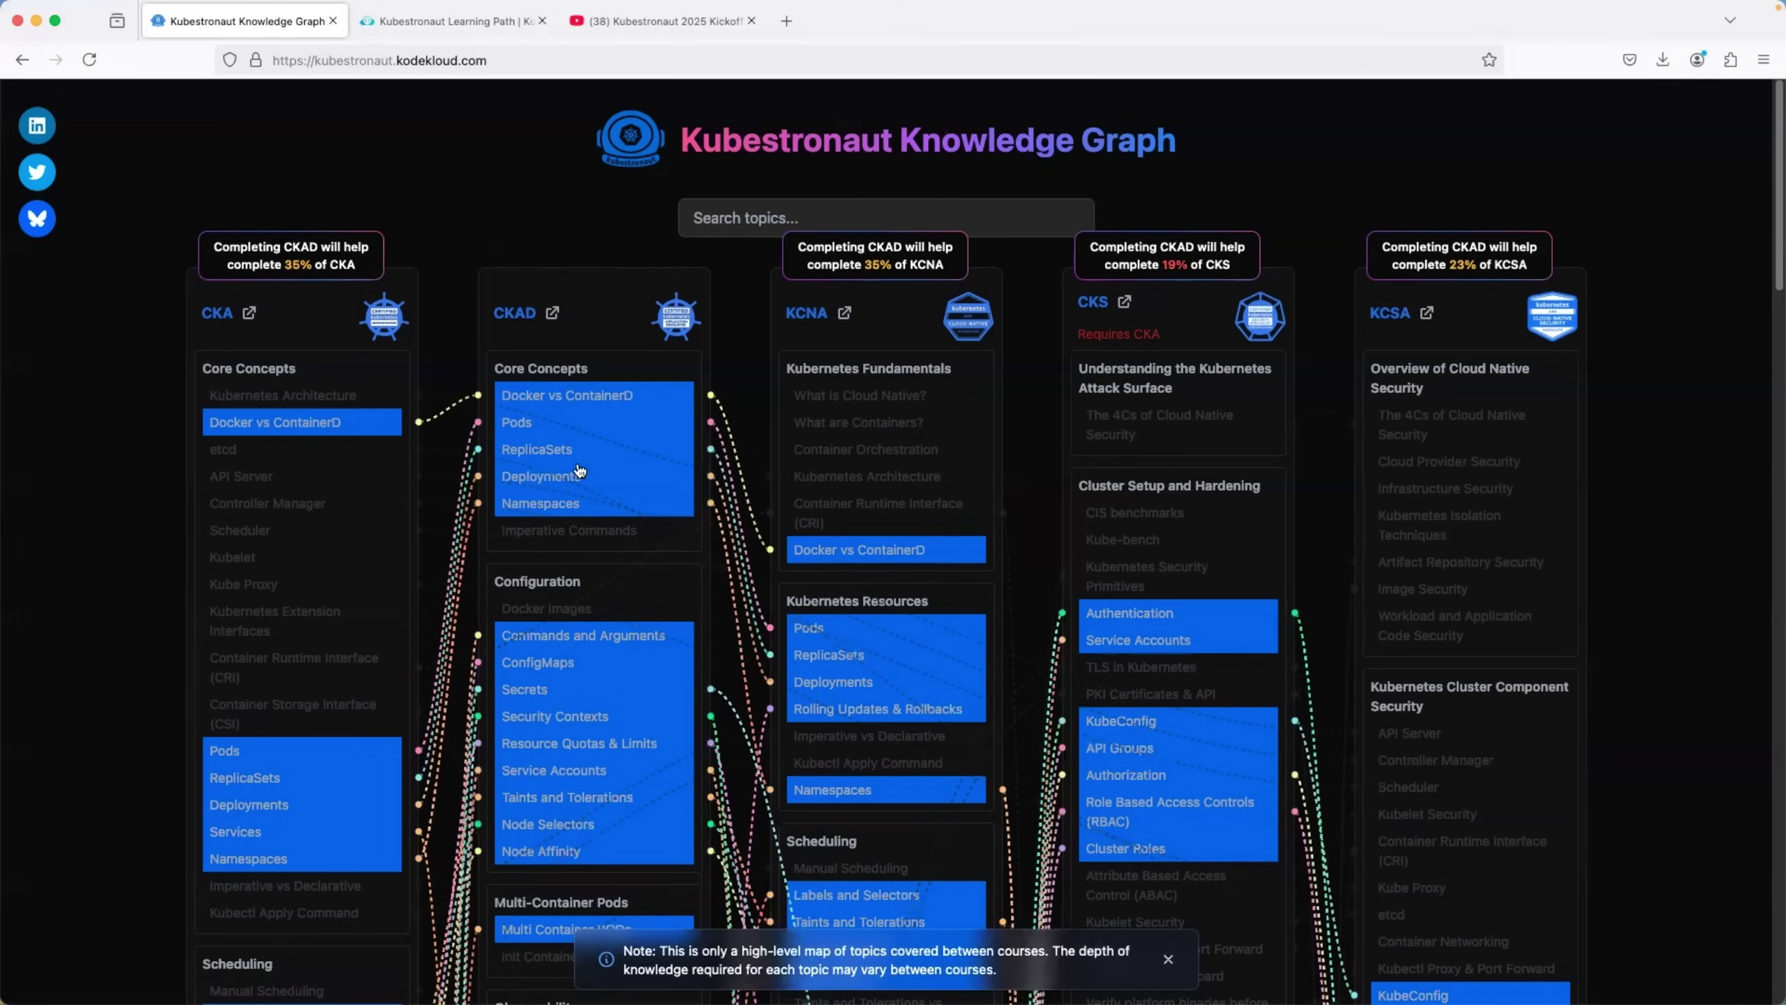
scroll(578, 470, "down", 5)
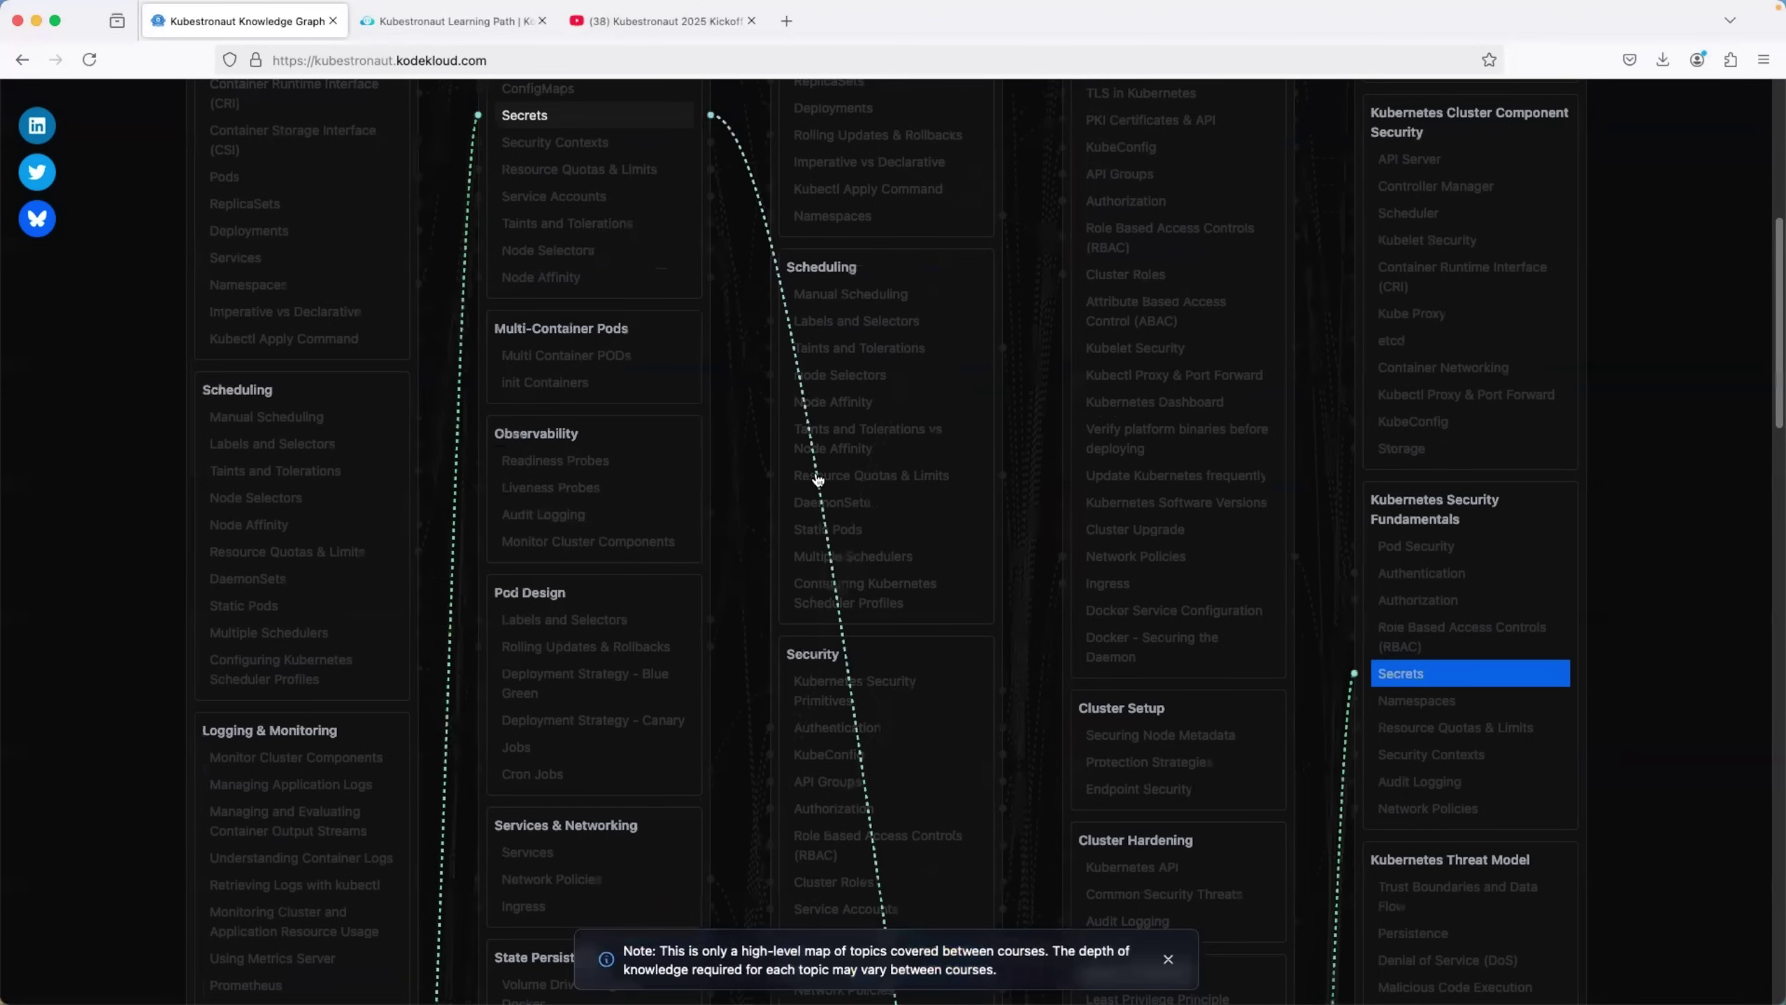
scroll(816, 478, "up", 6)
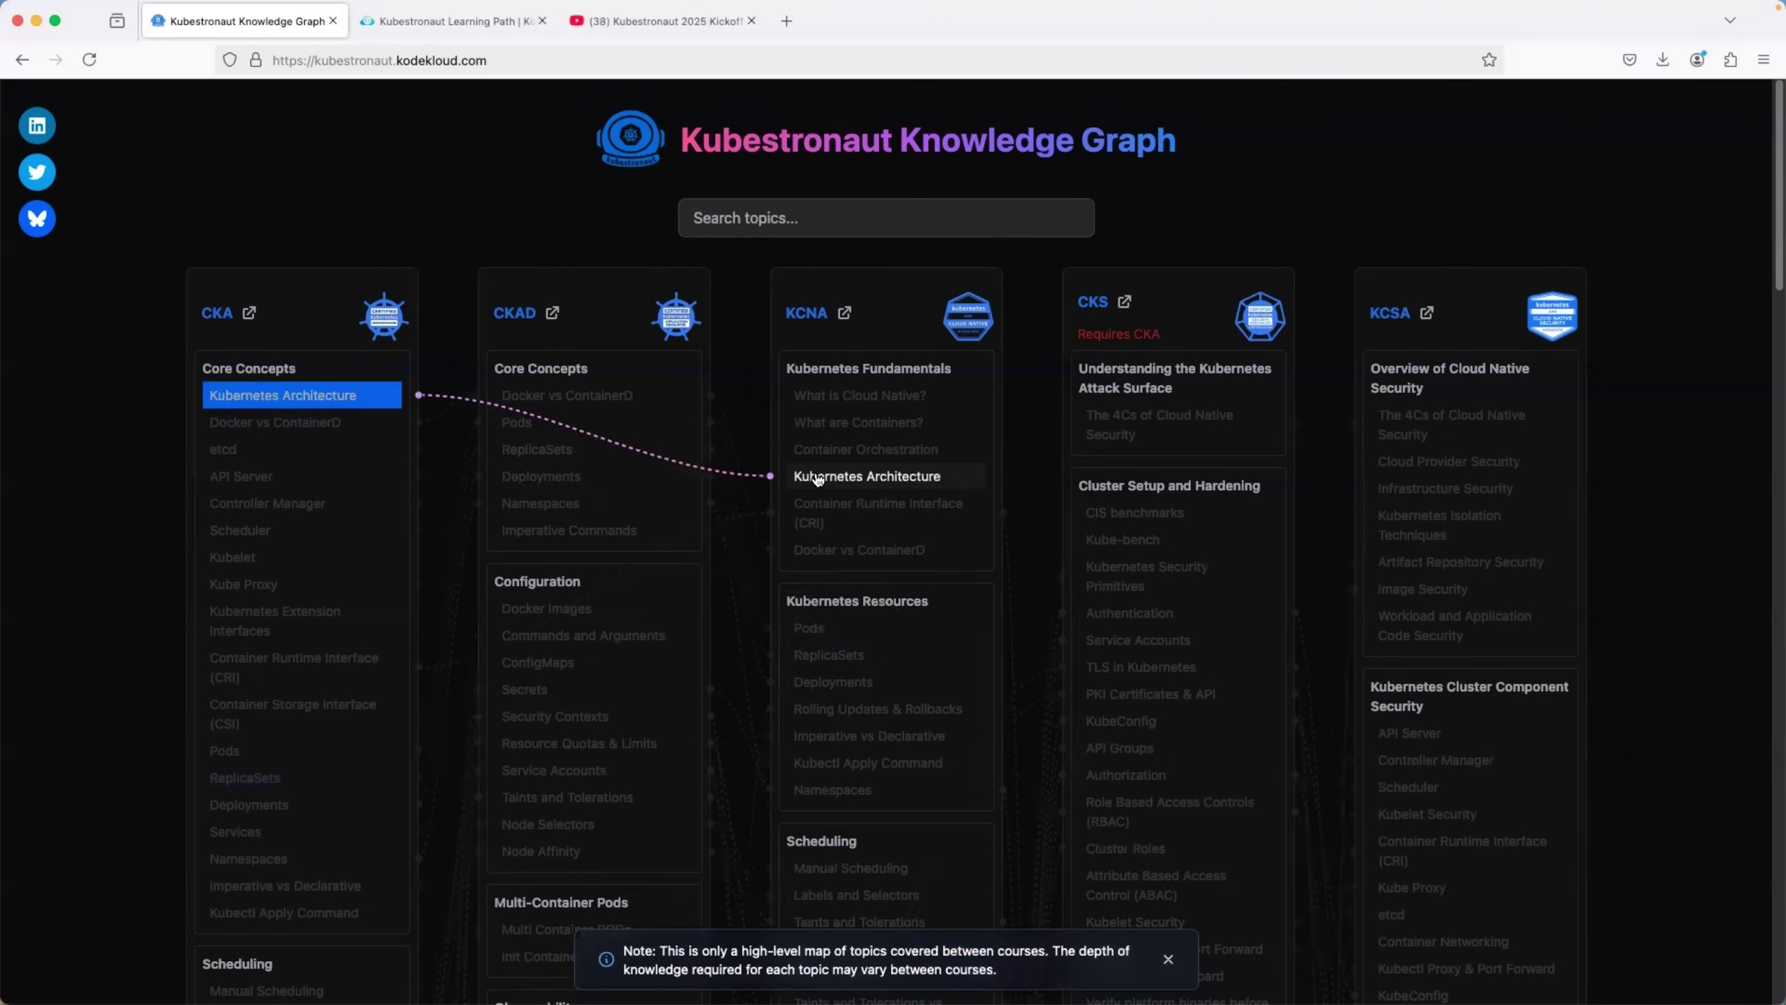
scroll(911, 849, "down", 6)
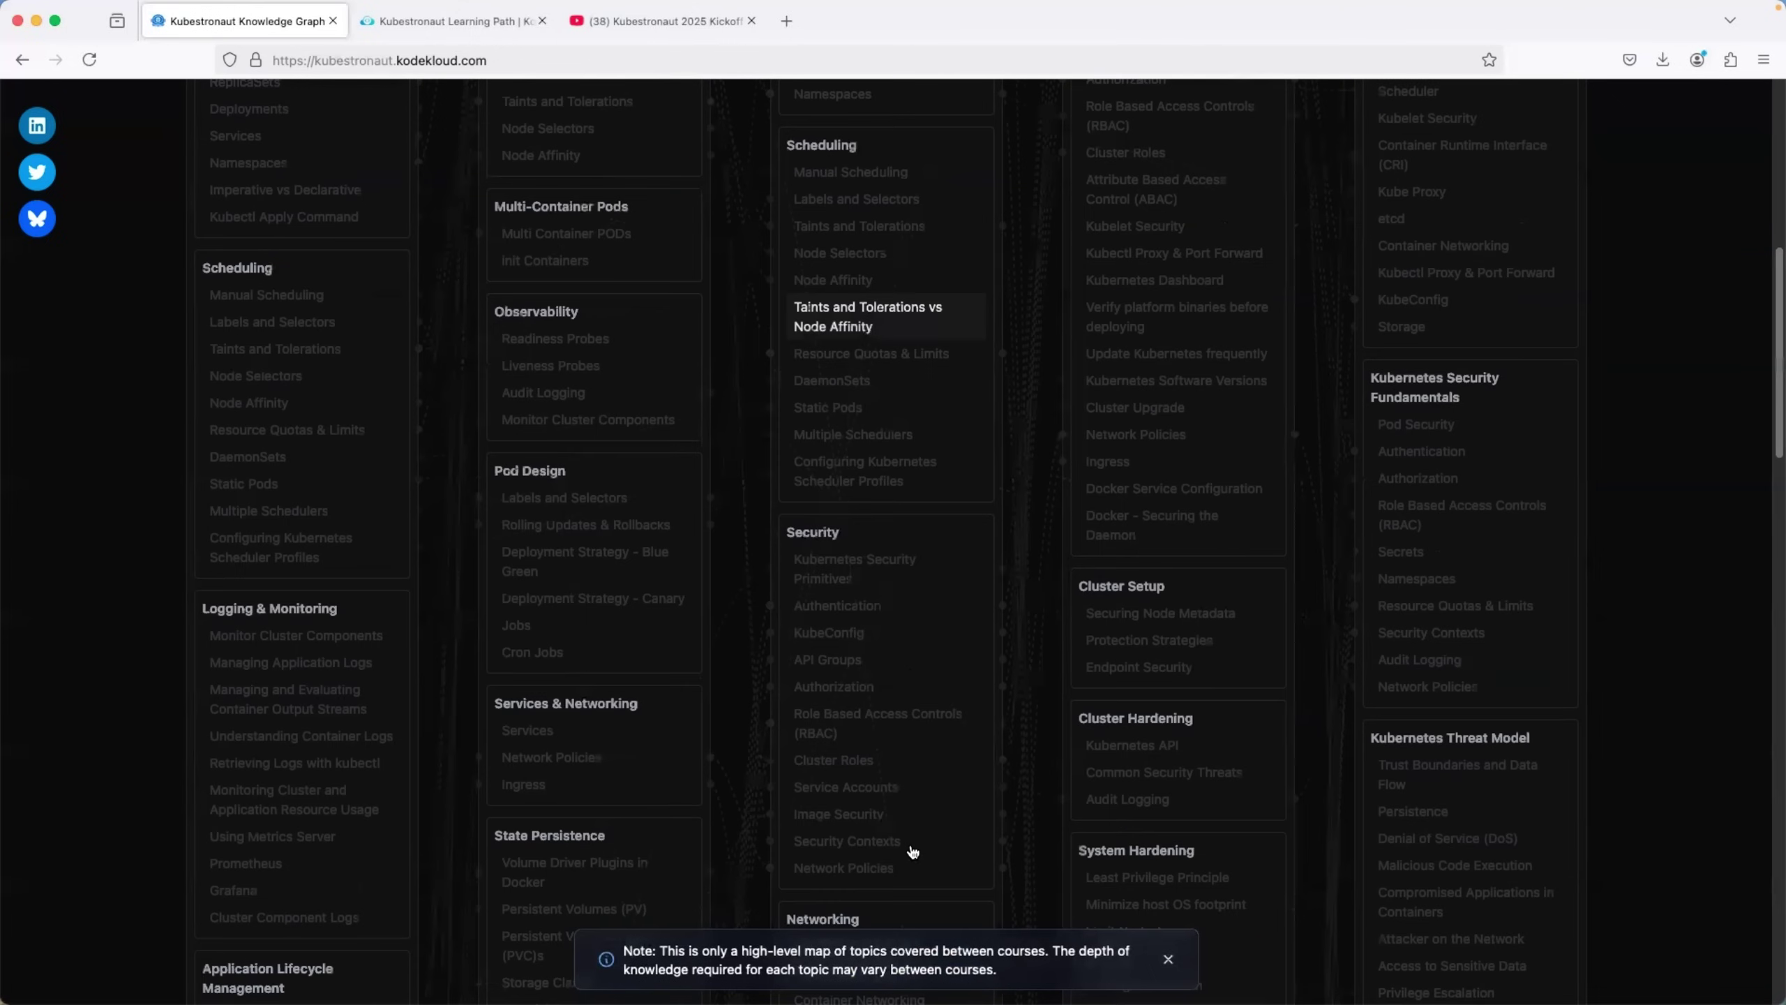
scroll(837, 492, "up", 6)
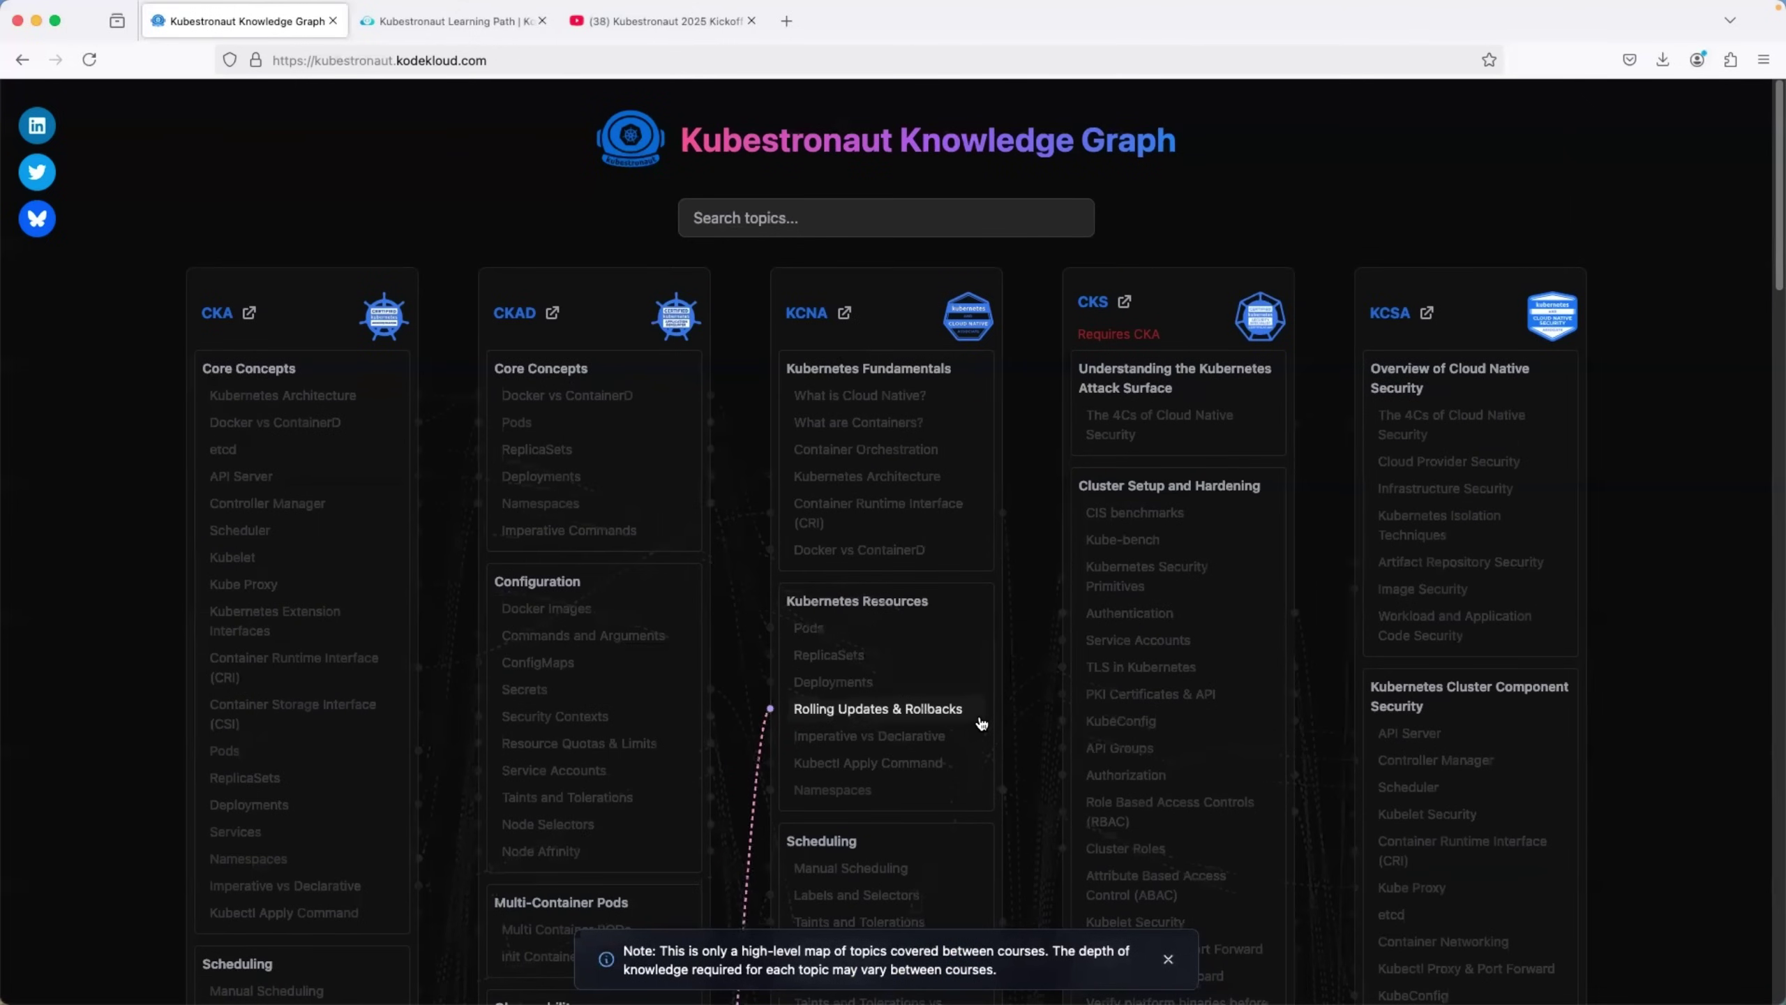
Review the Kubestronaut learning path: Kubernetes basics, KCNA, CKA, CKAD, KCSA, and the ~7-month estimate.
left_click(447, 22)
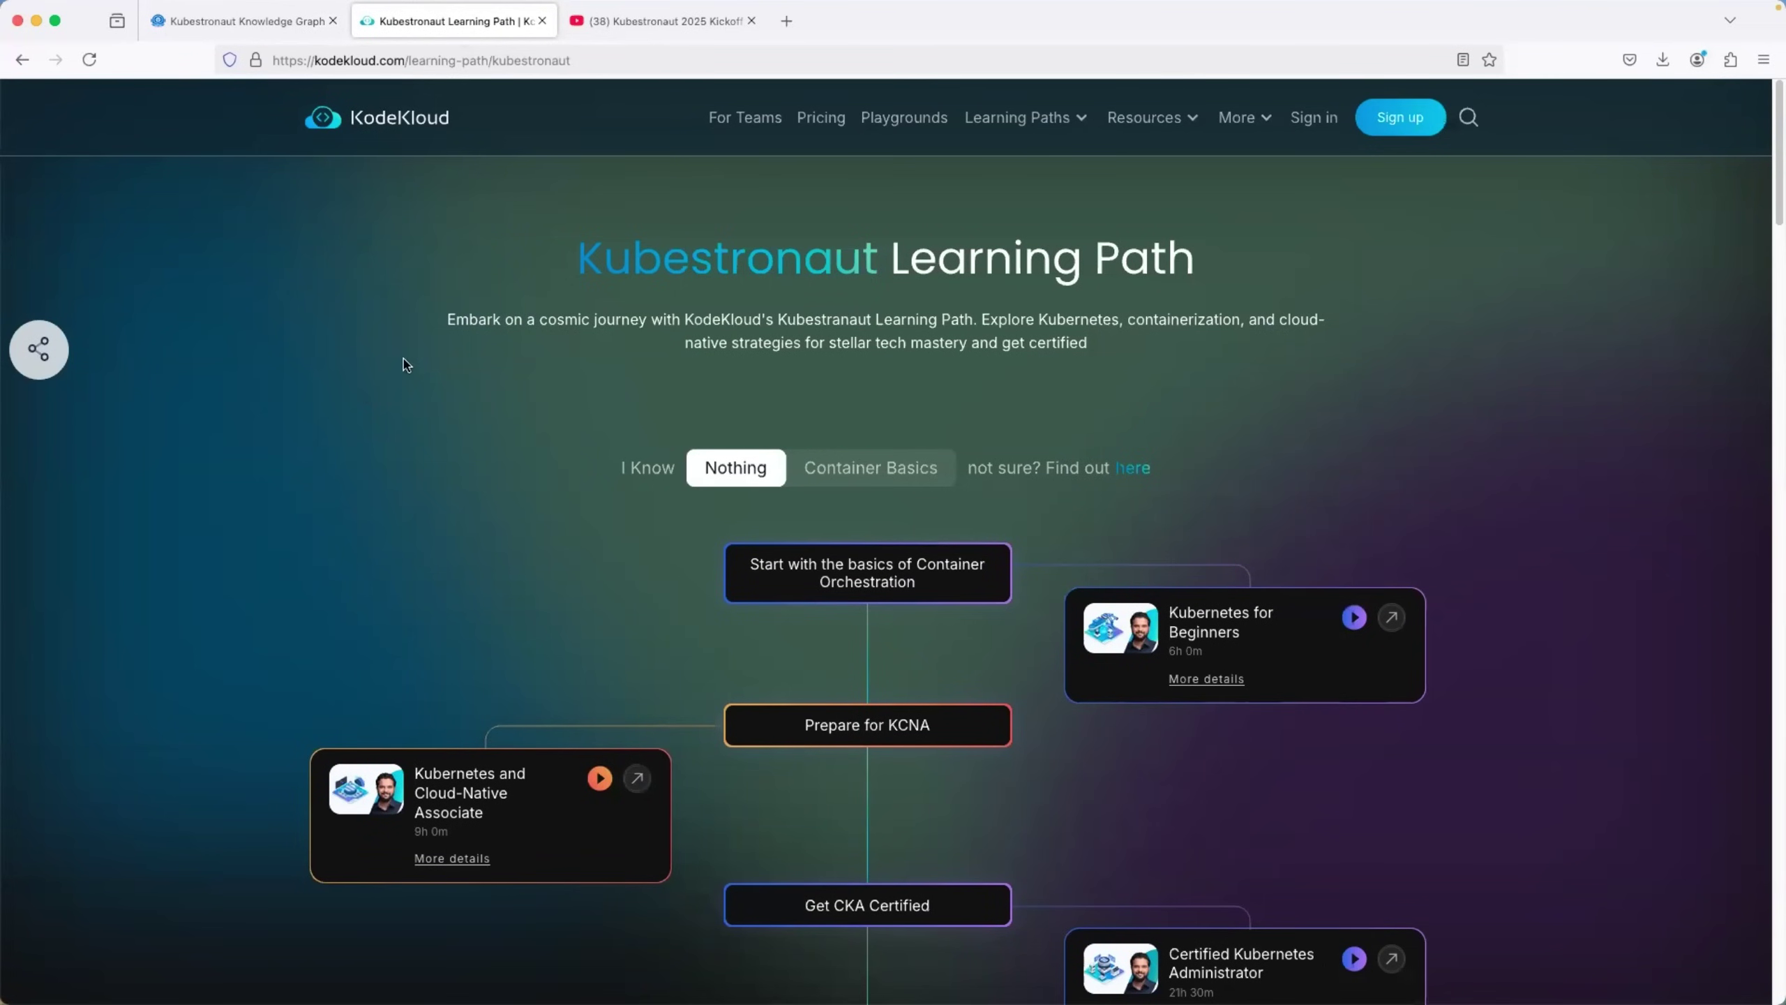
left_click(238, 22)
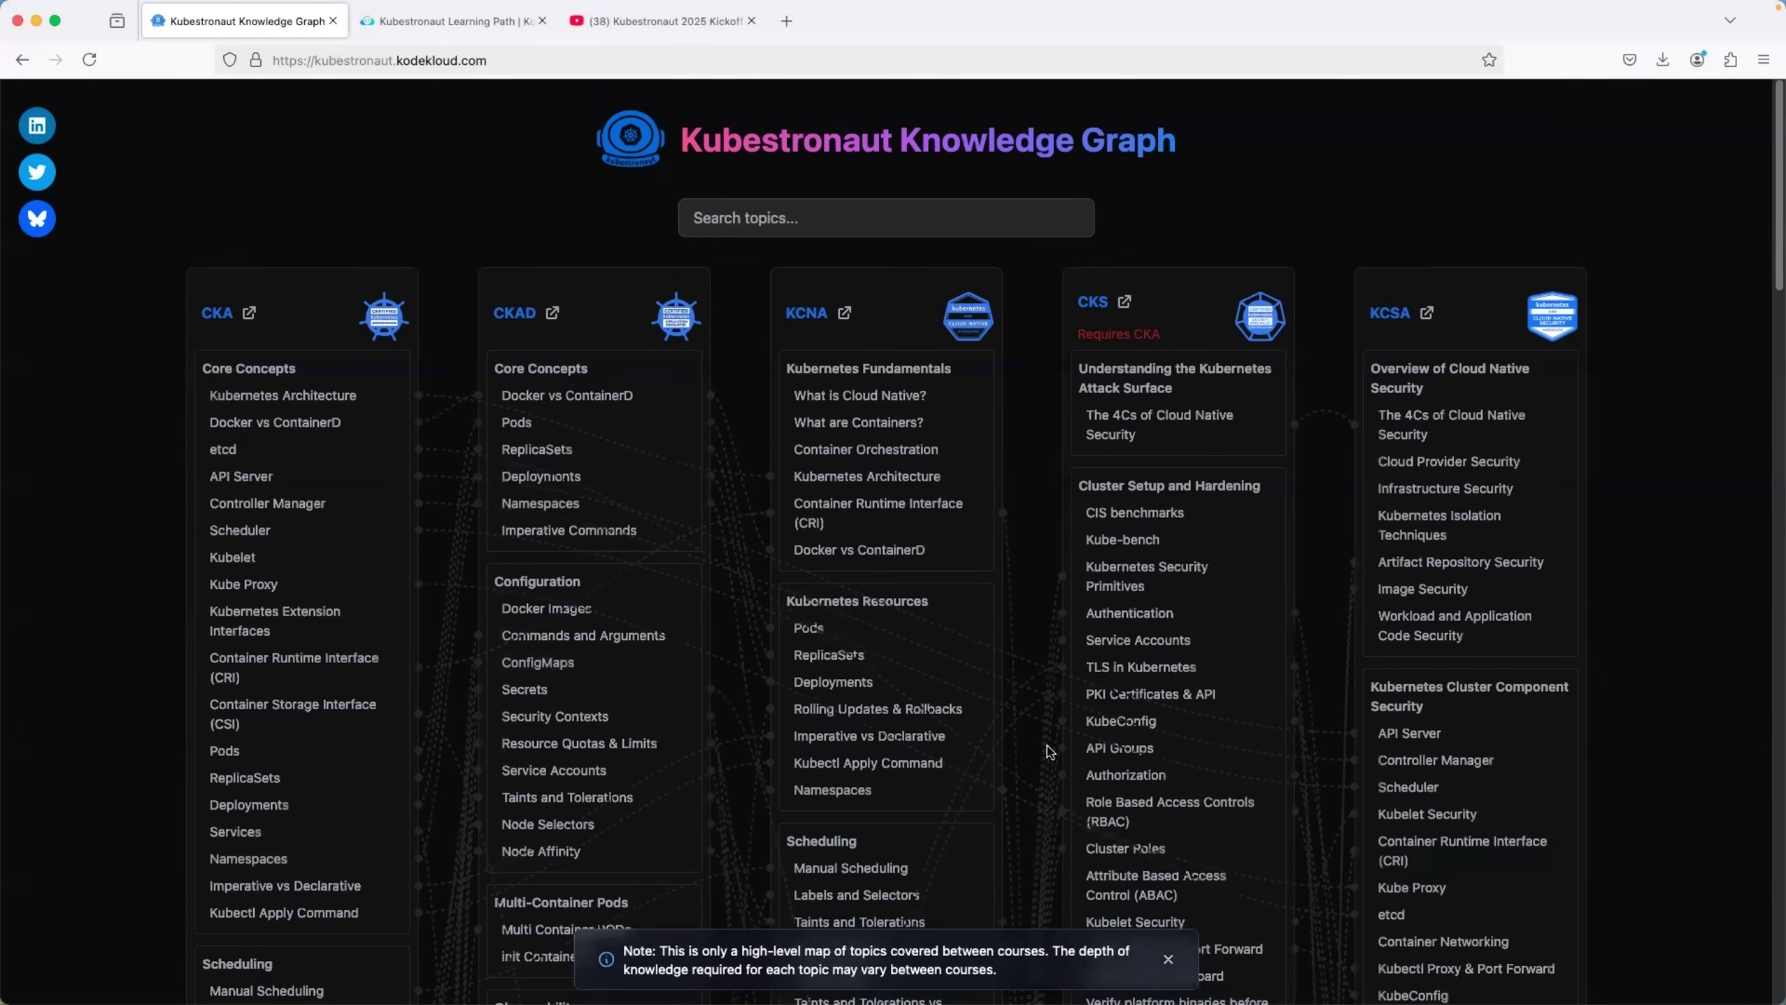
scroll(1048, 751, "down", 3)
scroll(1047, 750, "down", 3)
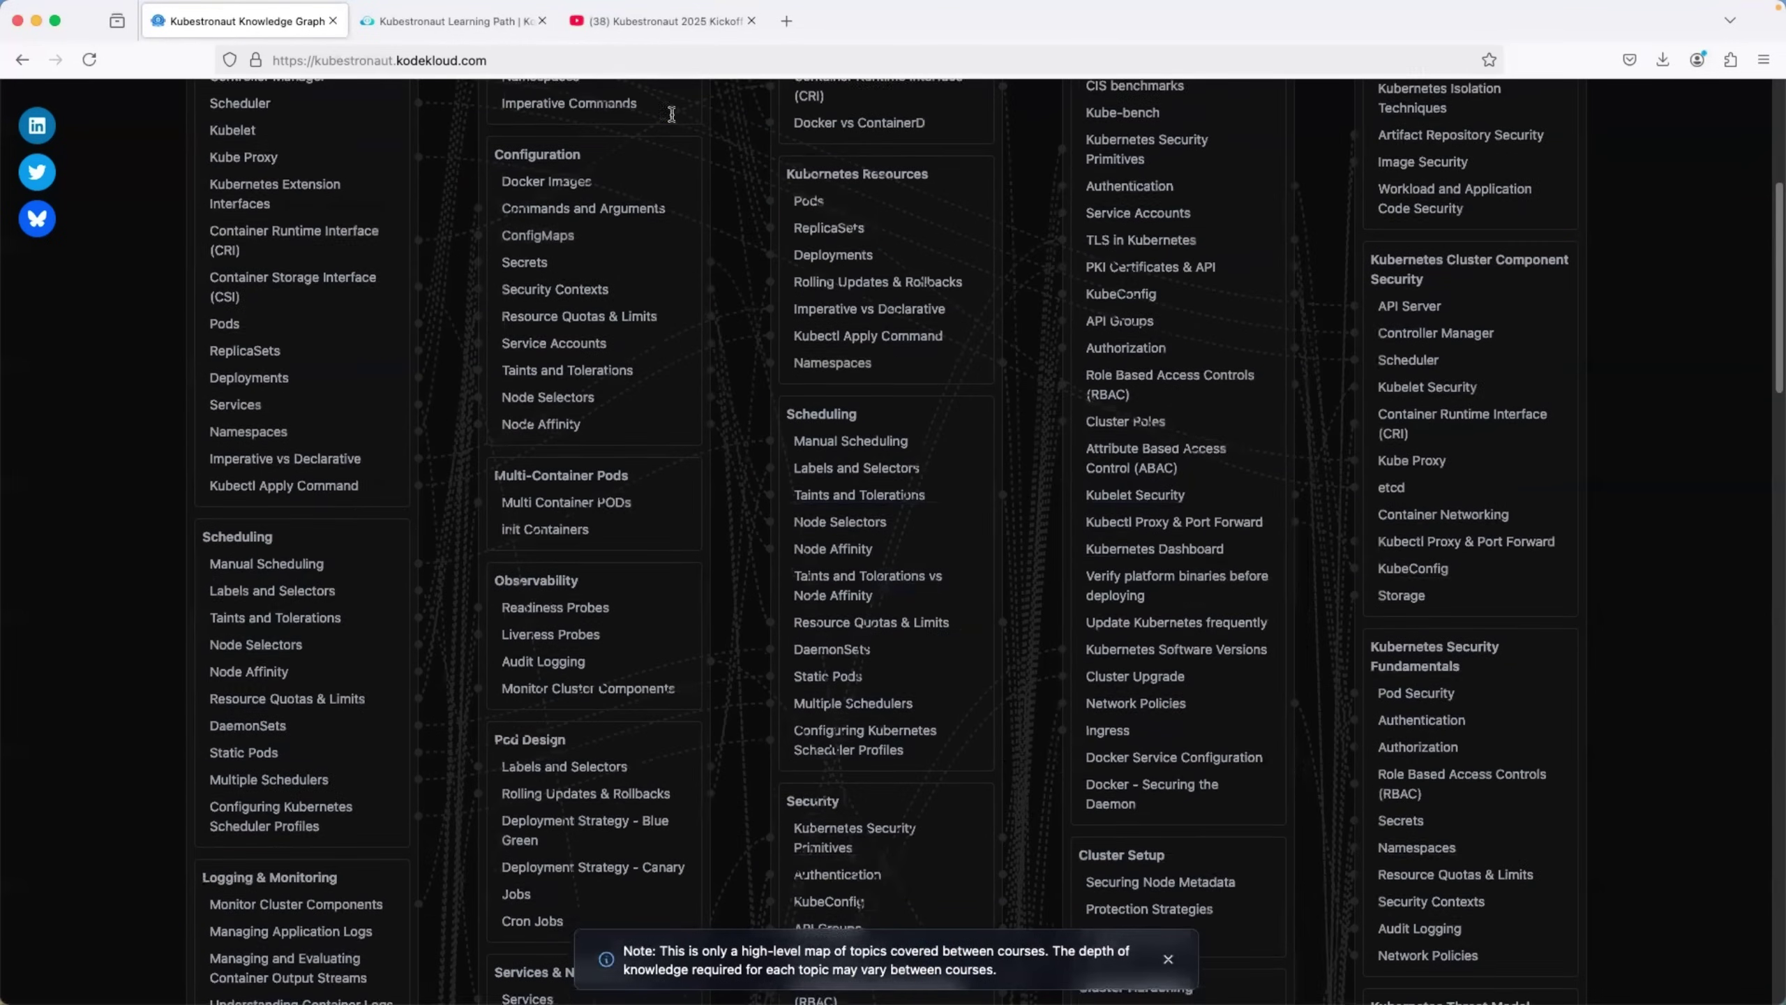
left_click(445, 21)
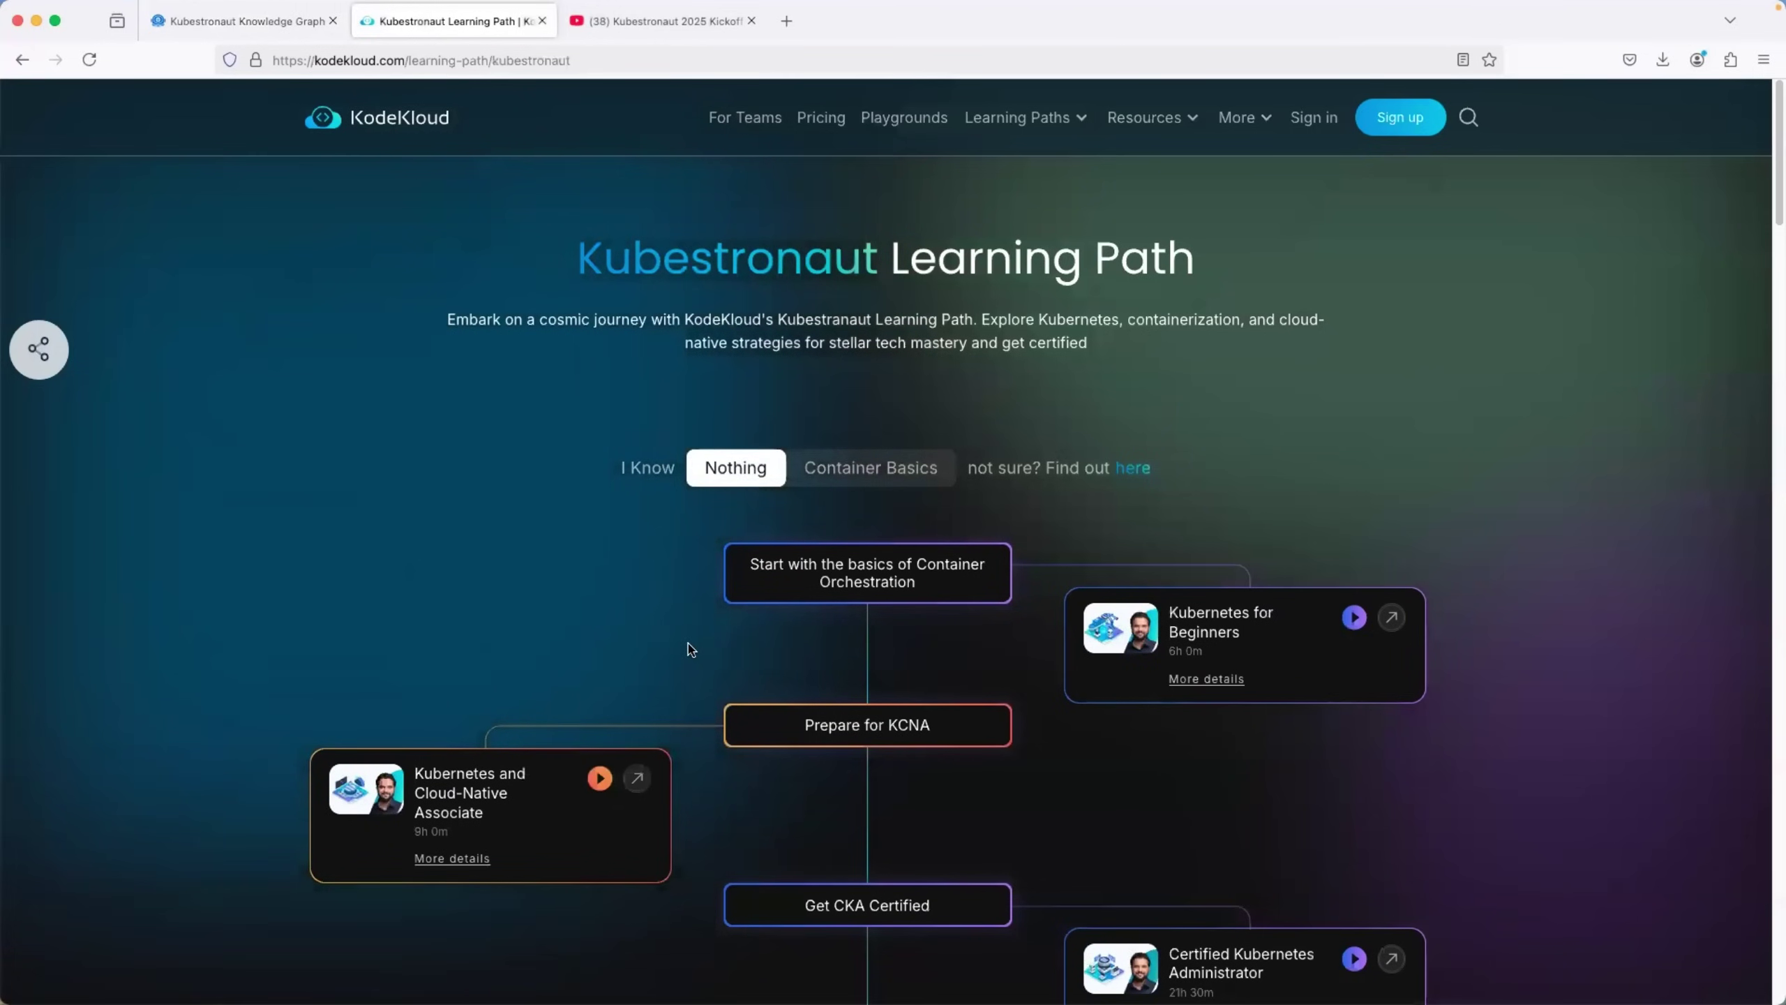
scroll(688, 649, "down", 3)
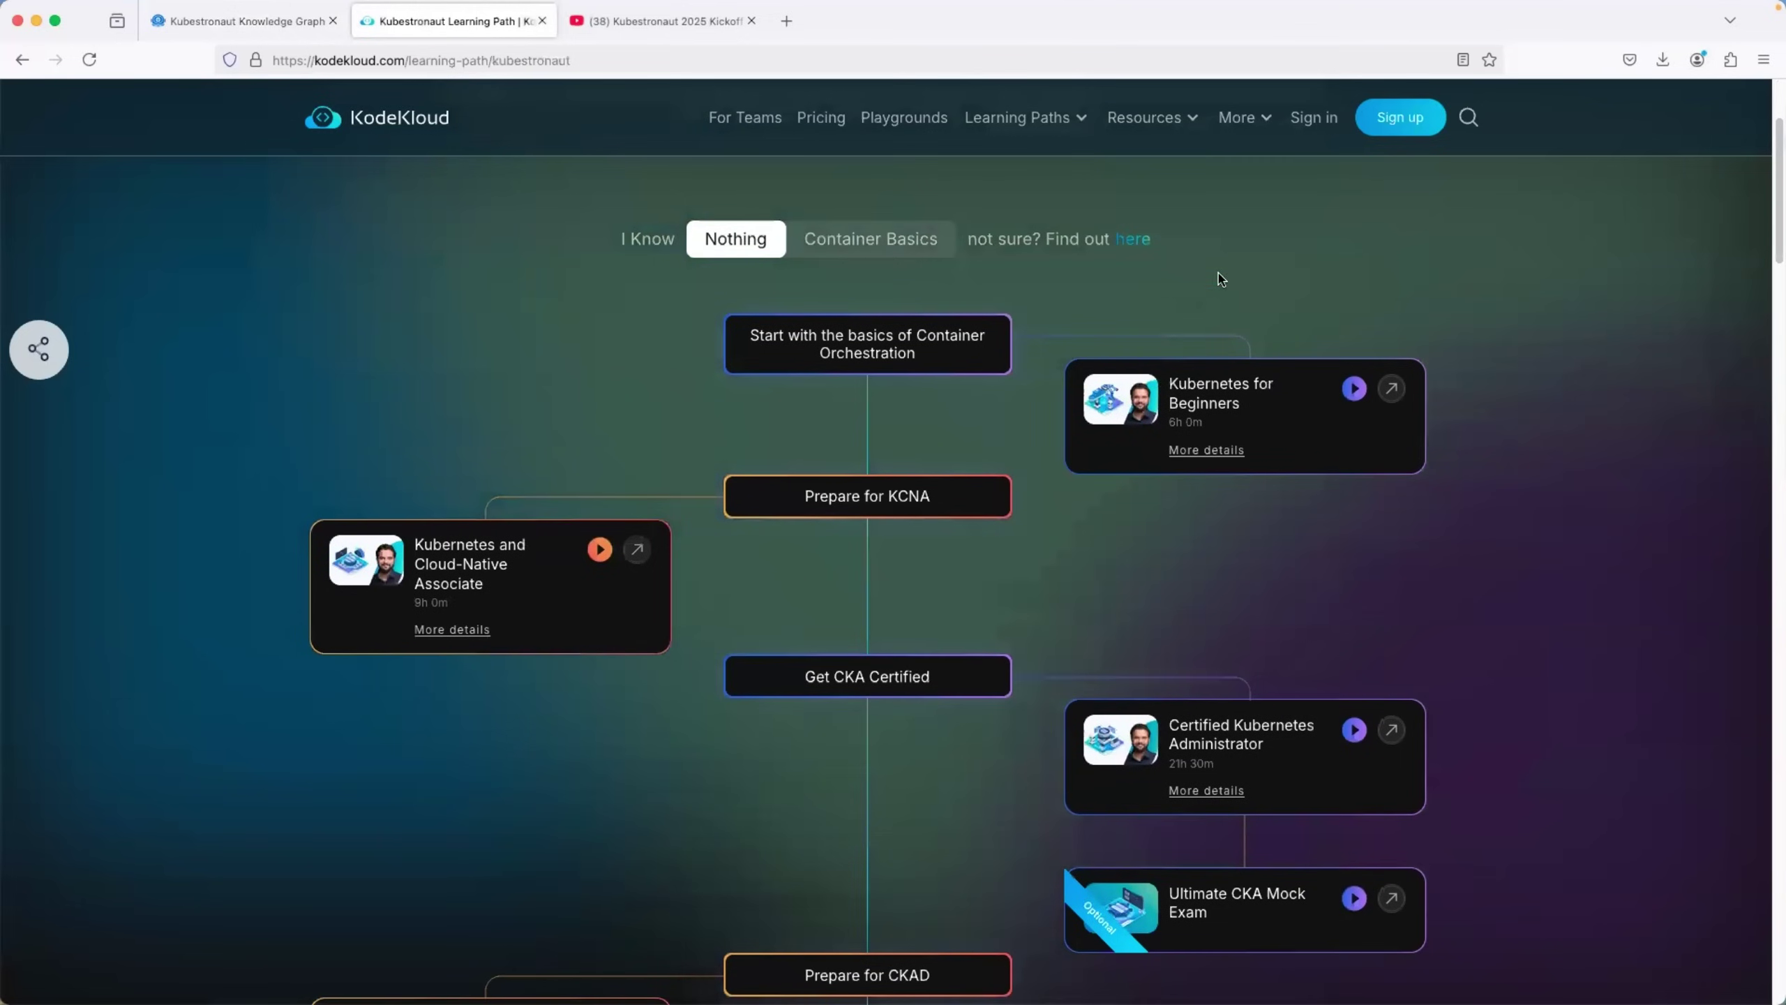
scroll(469, 434, "down", 3)
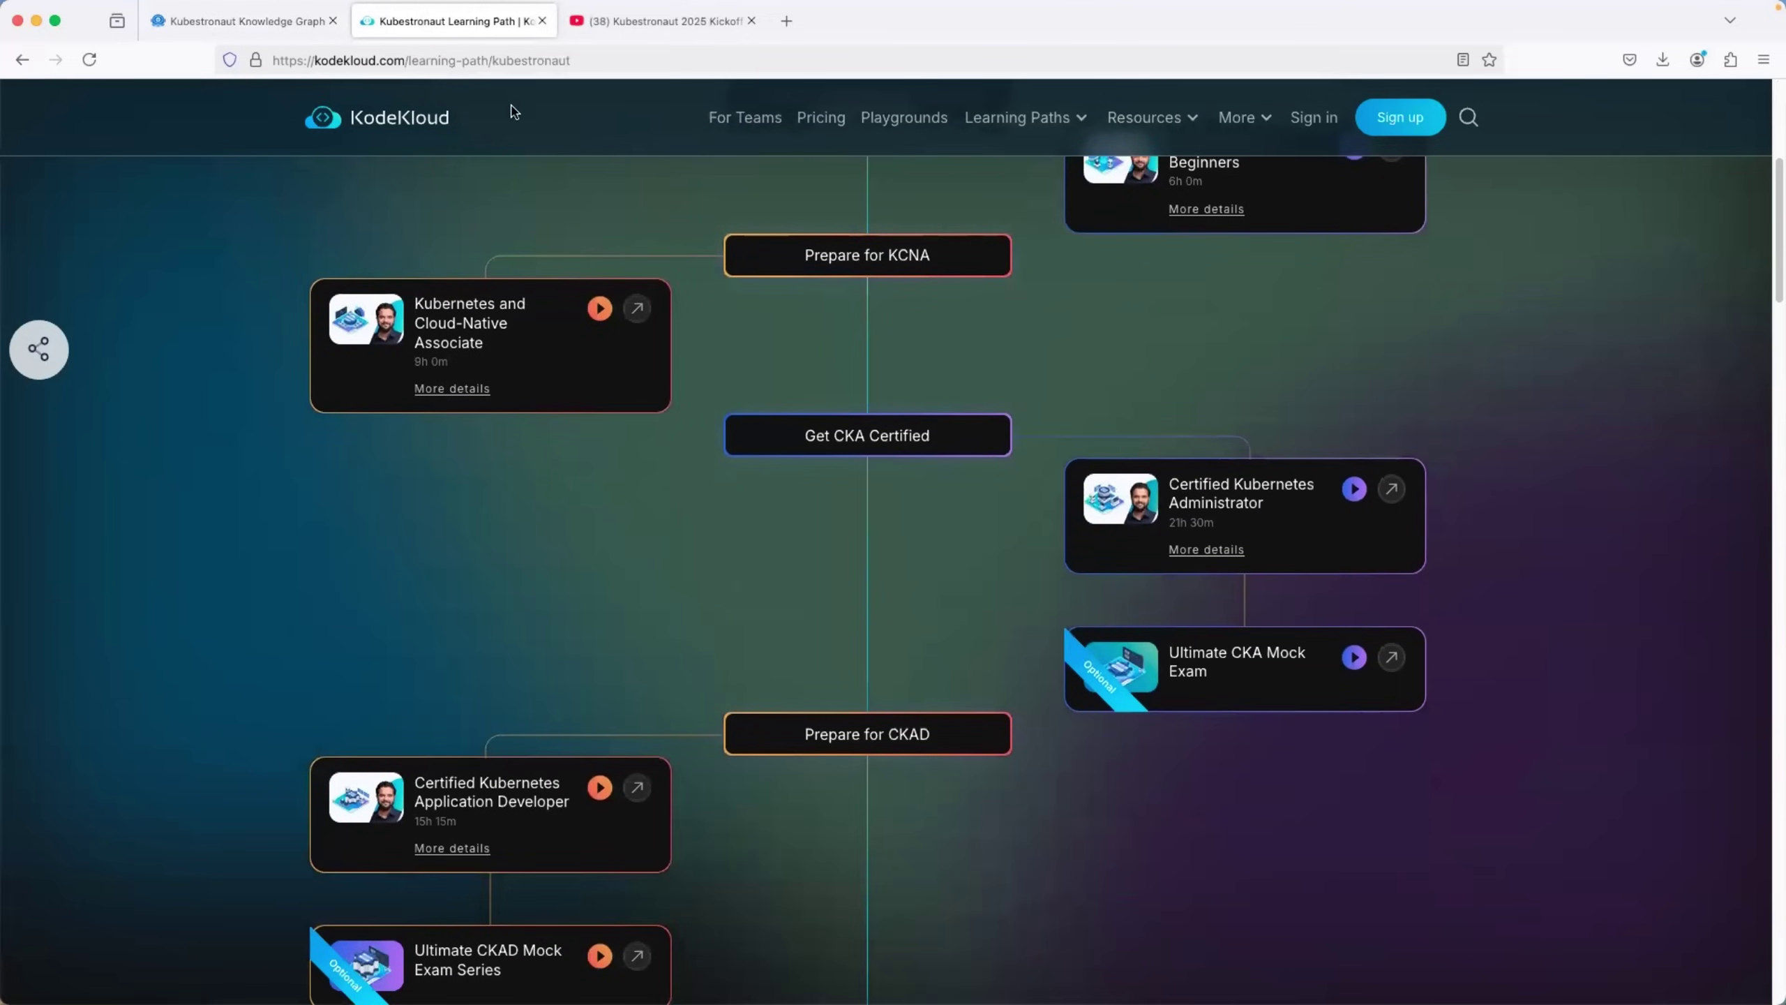
scroll(723, 663, "down", 8)
scroll(724, 663, "down", 3)
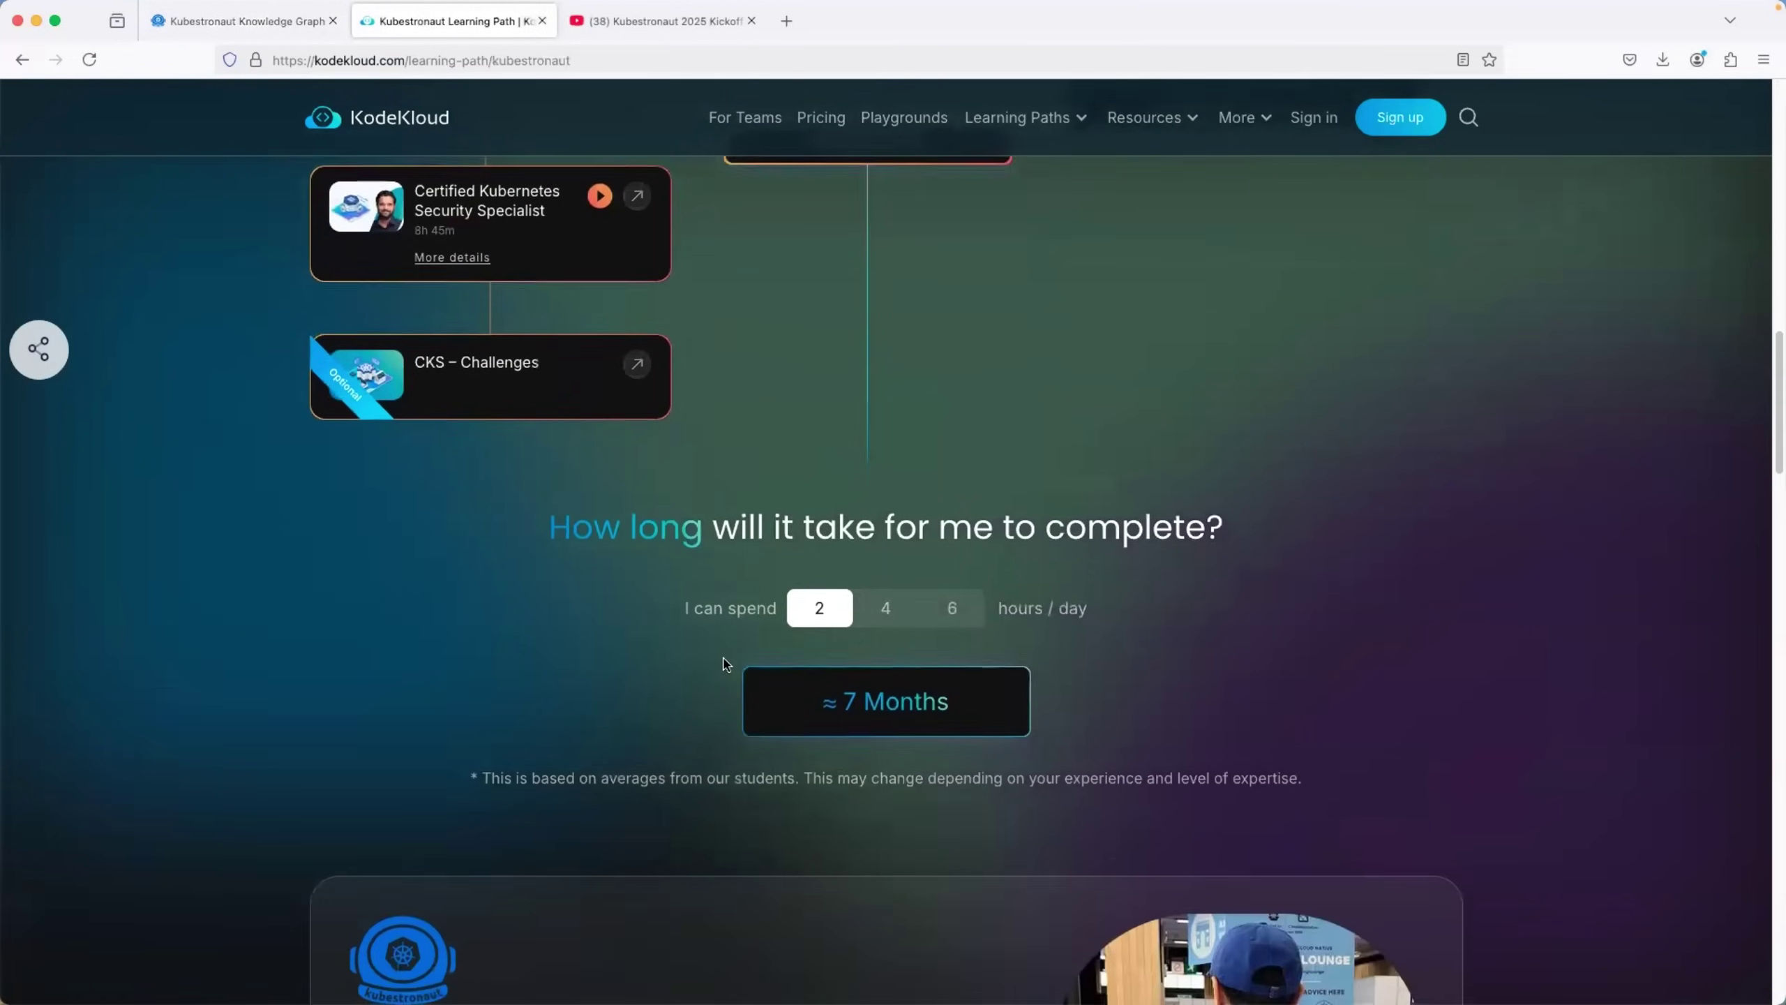
scroll(723, 662, "up", 8)
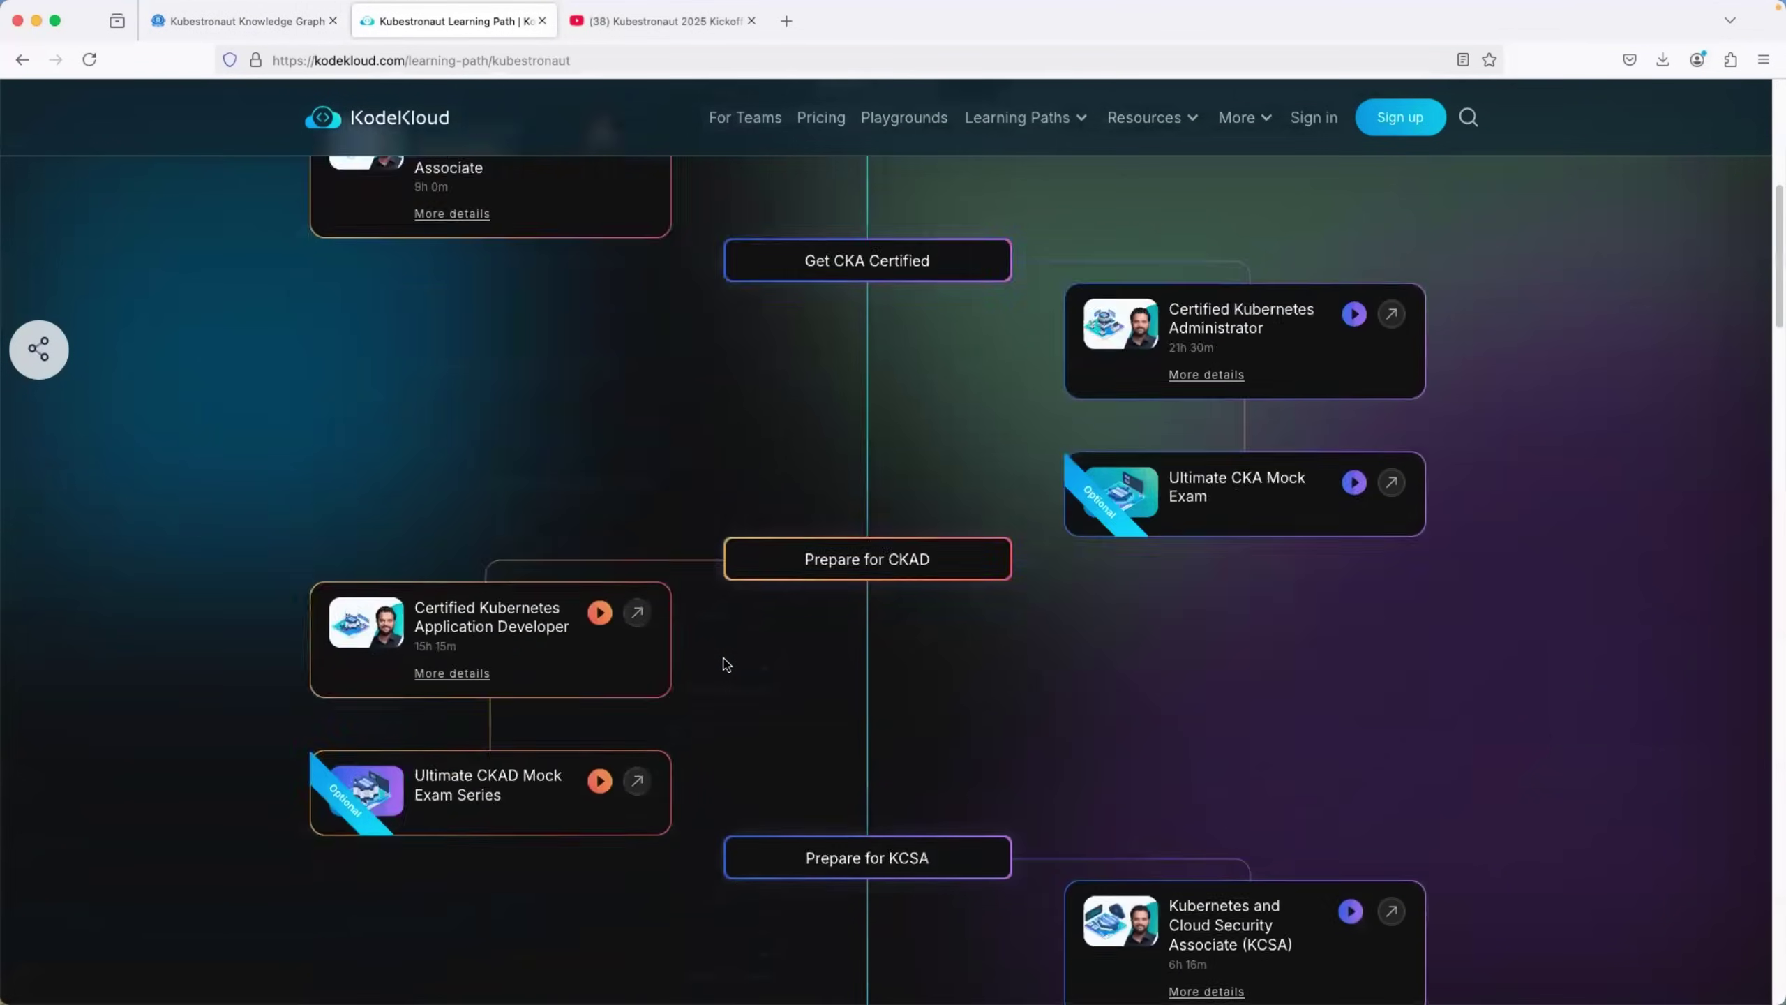
scroll(724, 662, "up", 6)
scroll(999, 571, "down", 4)
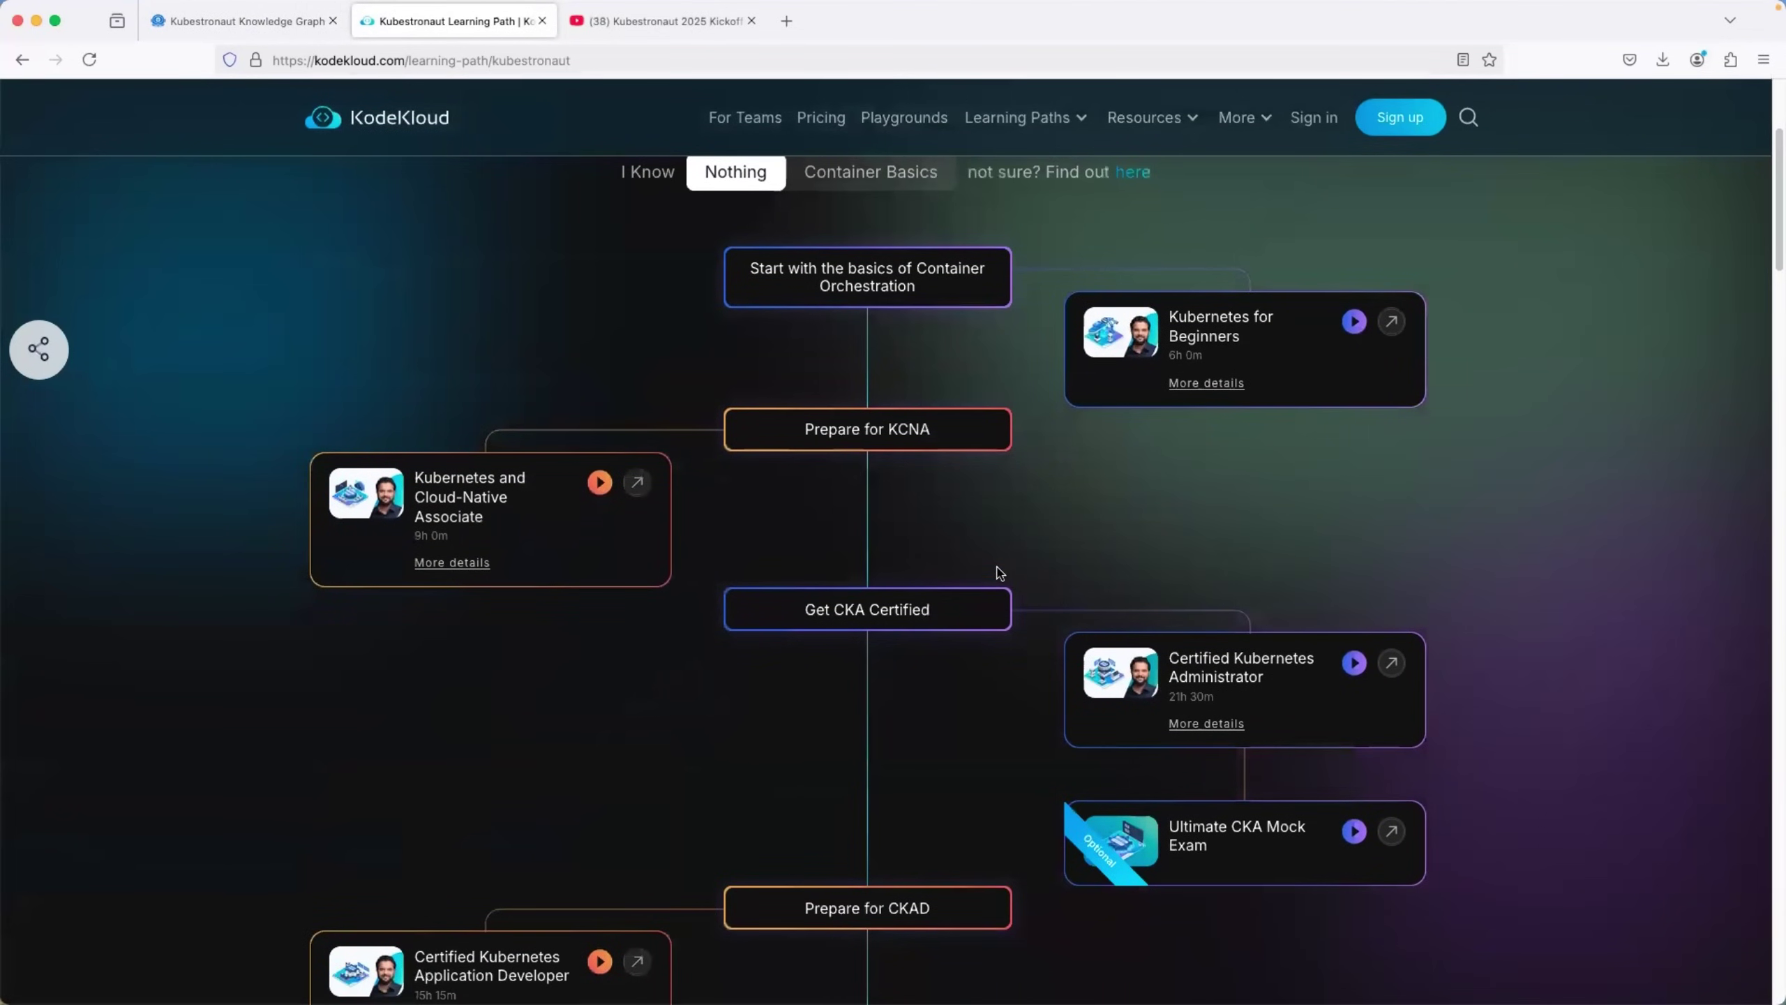
scroll(998, 571, "up", 4)
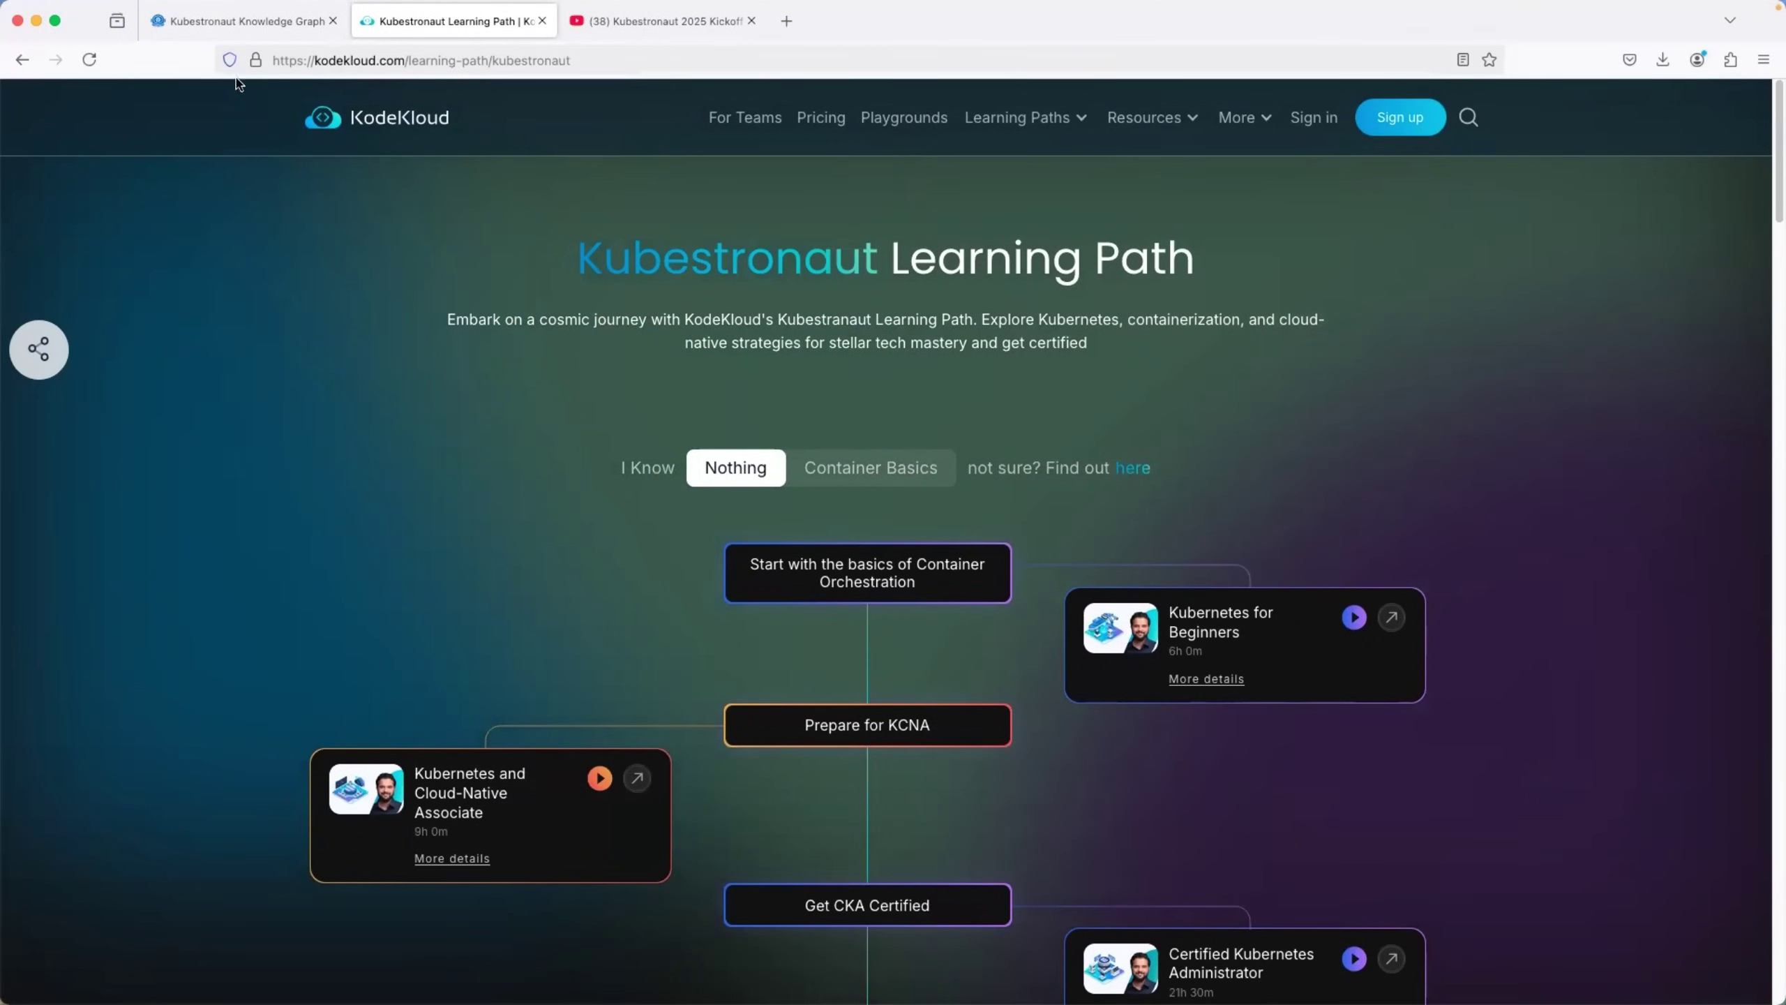
Submit the Kubestronaut 2025 interest form with the saved email, then join the Kubestronaut Discord channel.
left_click(244, 21)
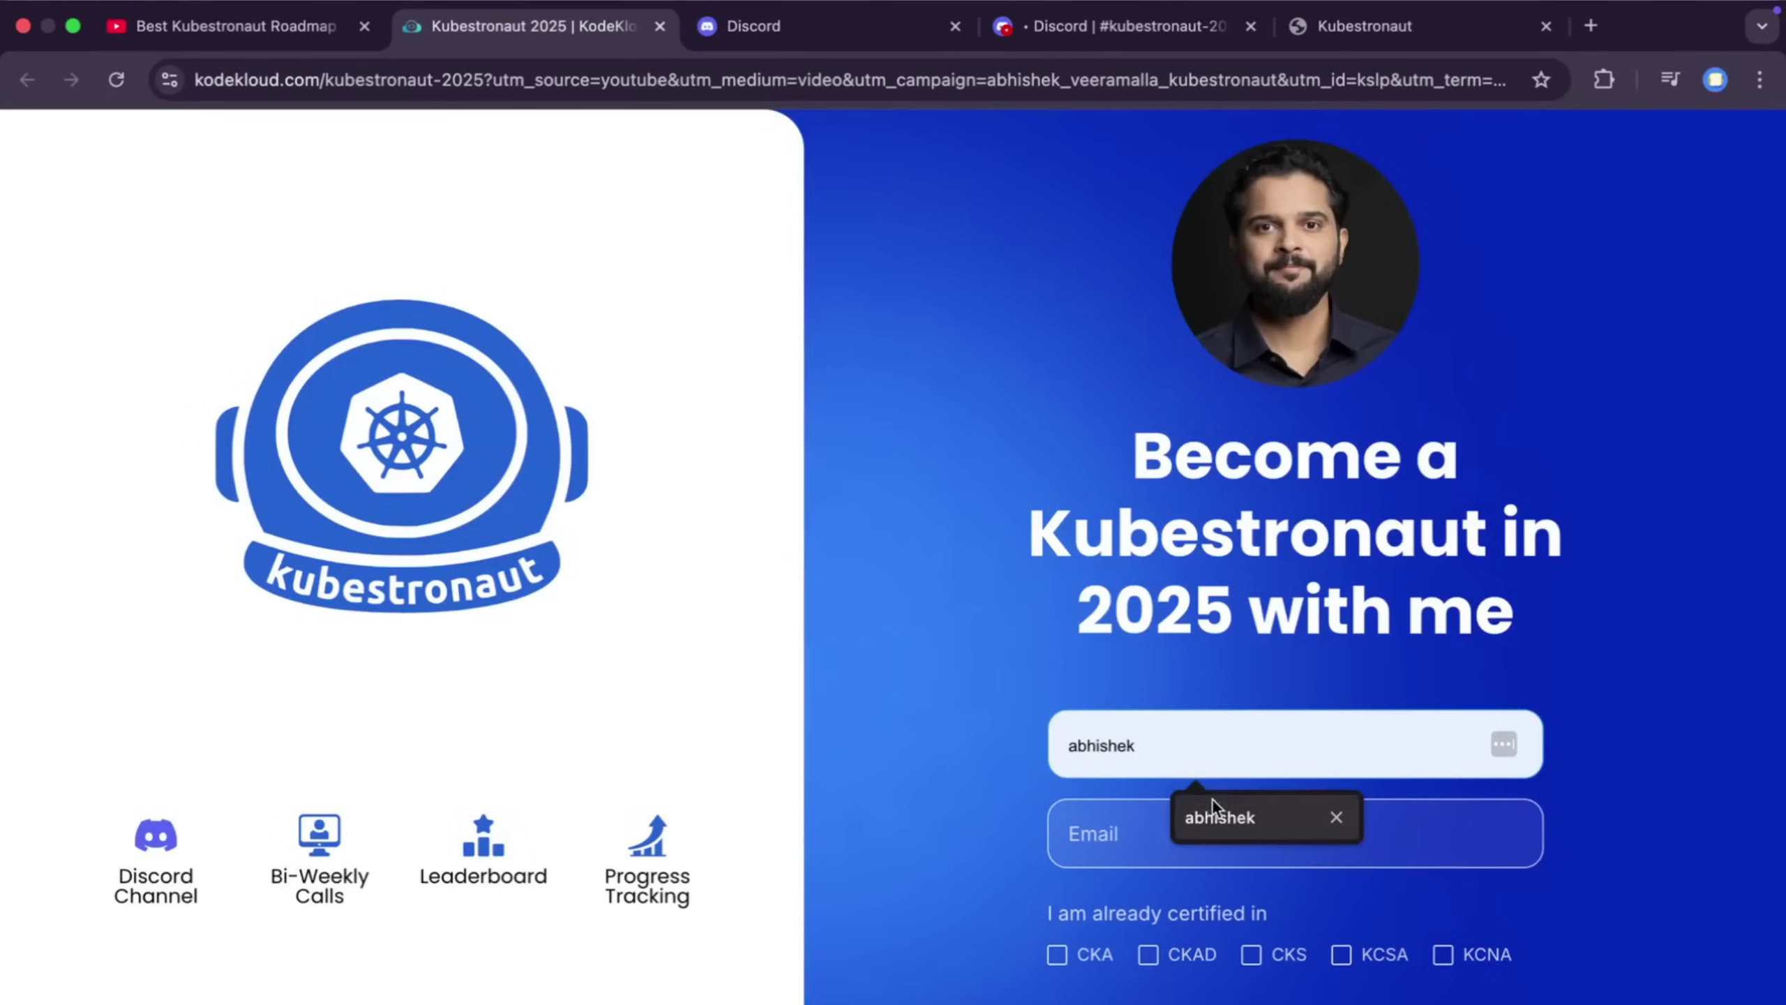
left_click(1117, 834)
left_click(1256, 901)
scroll(1246, 898, "down", 2)
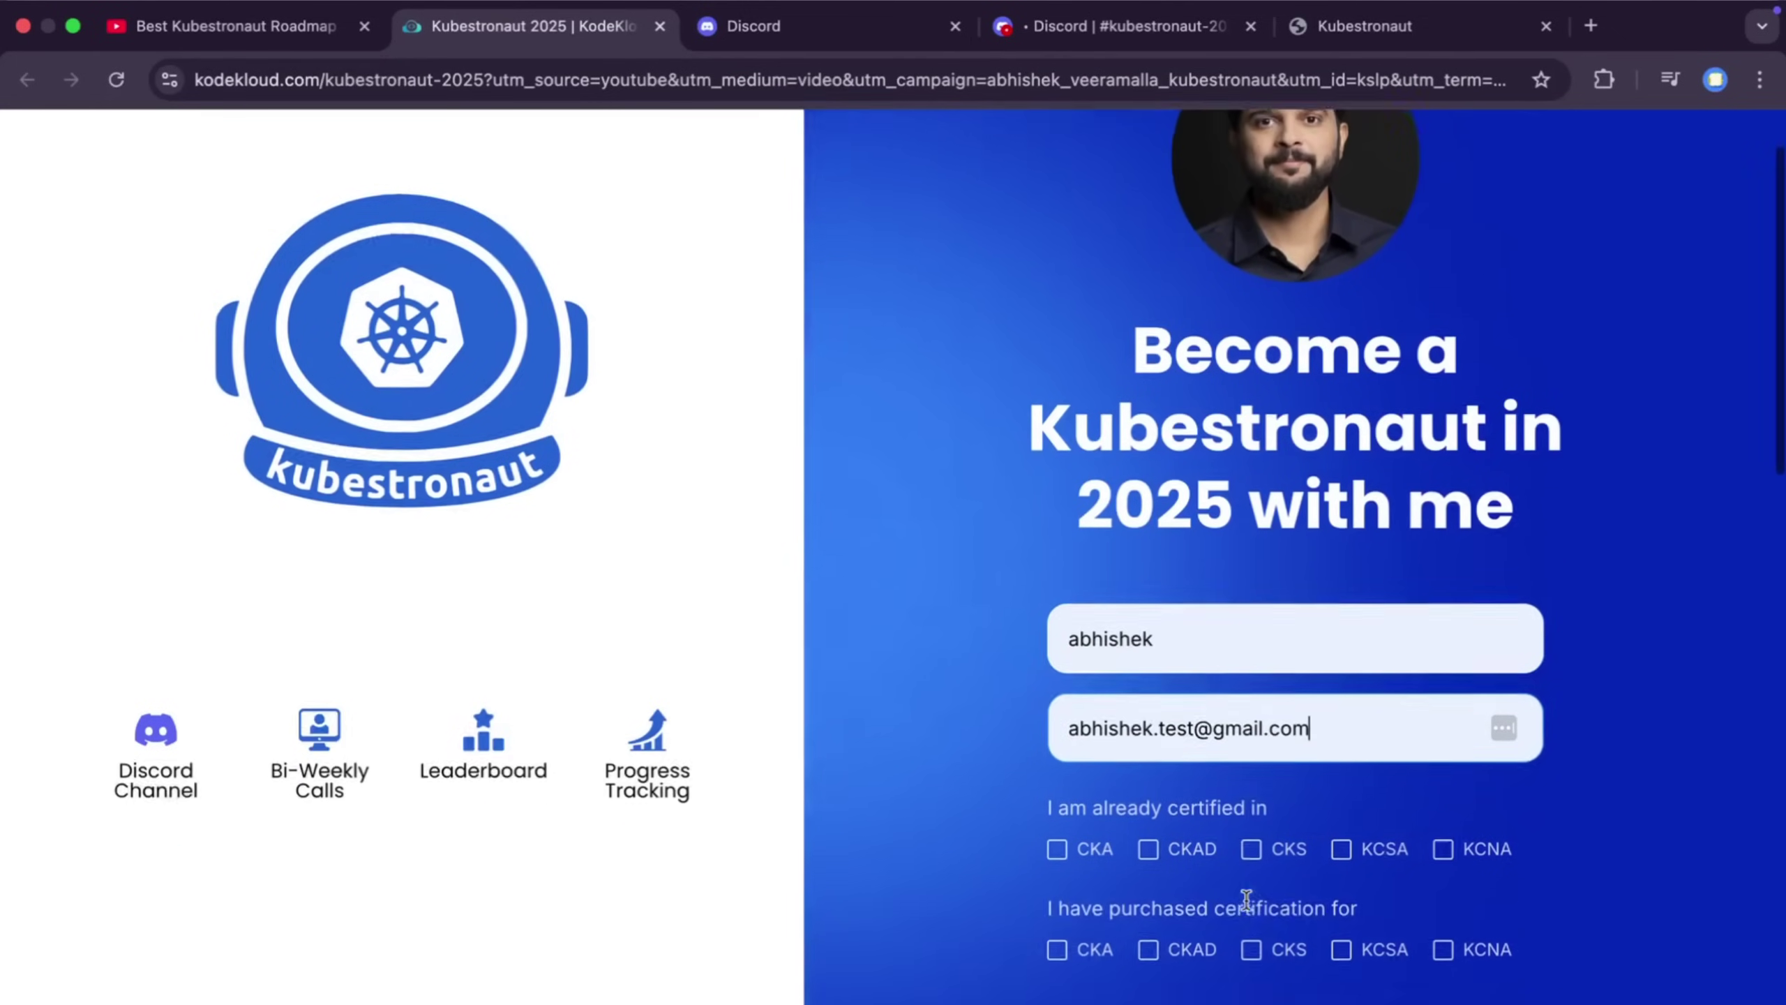
scroll(1245, 901, "down", 2)
left_click(1256, 953)
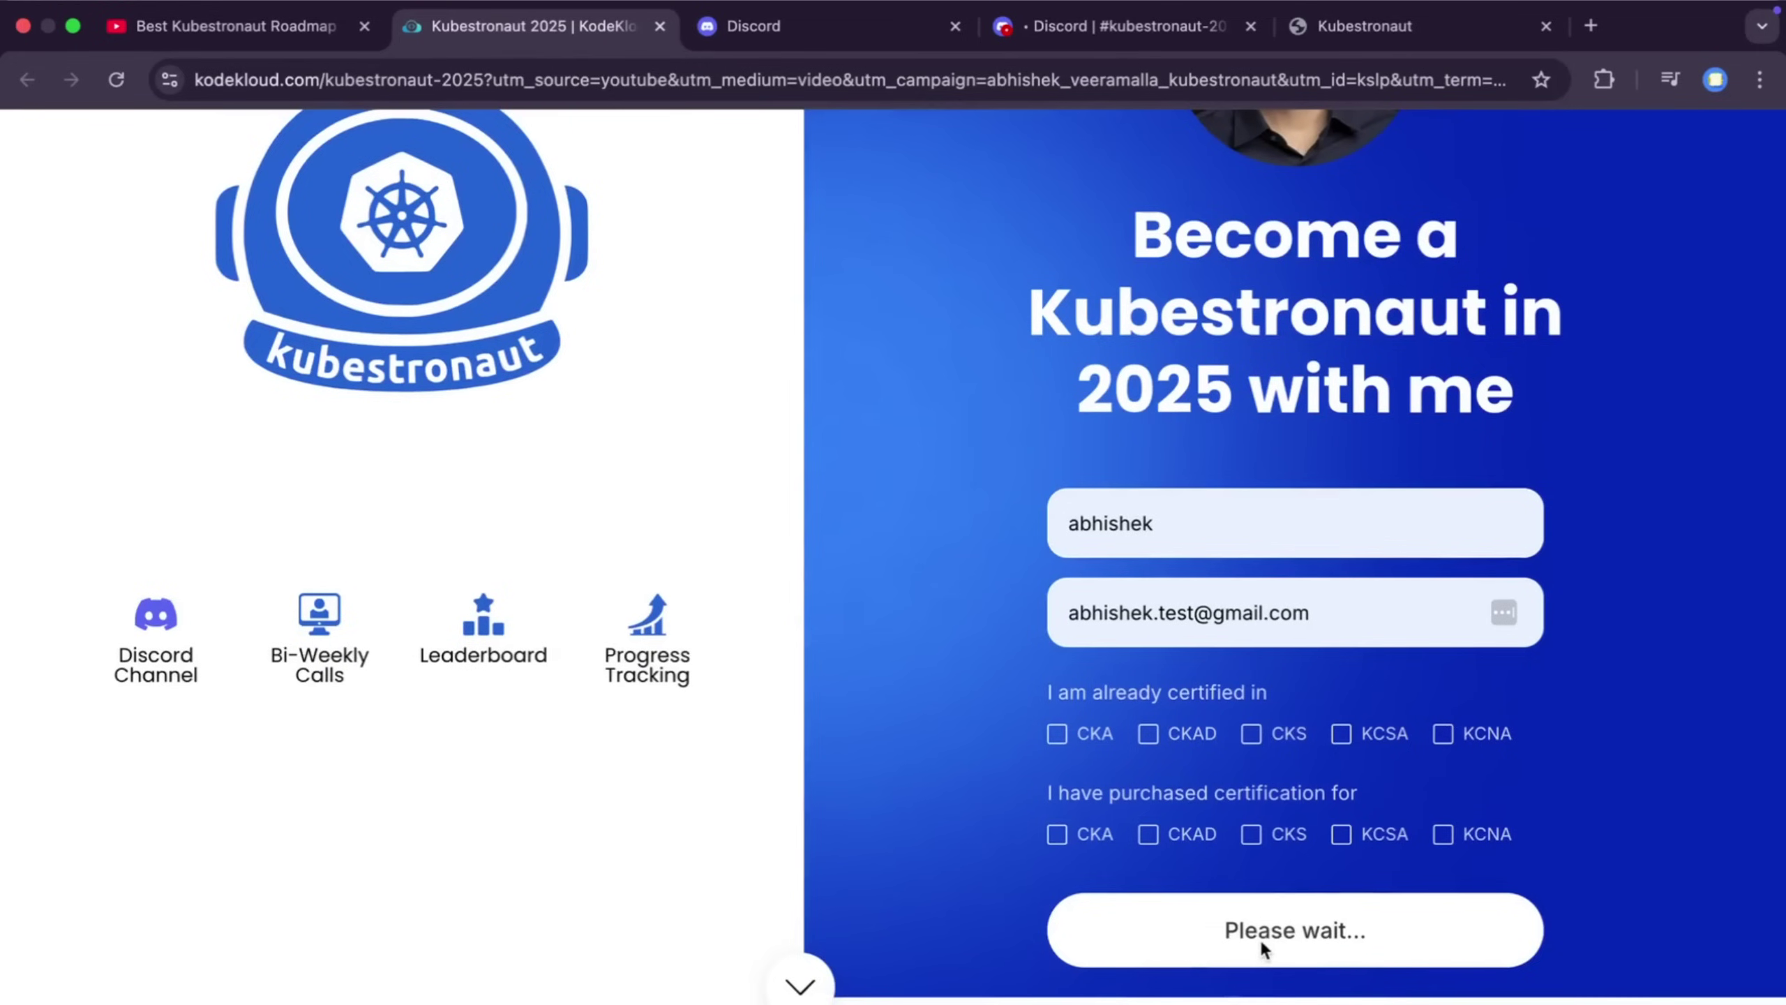
scroll(1259, 939, "down", 3)
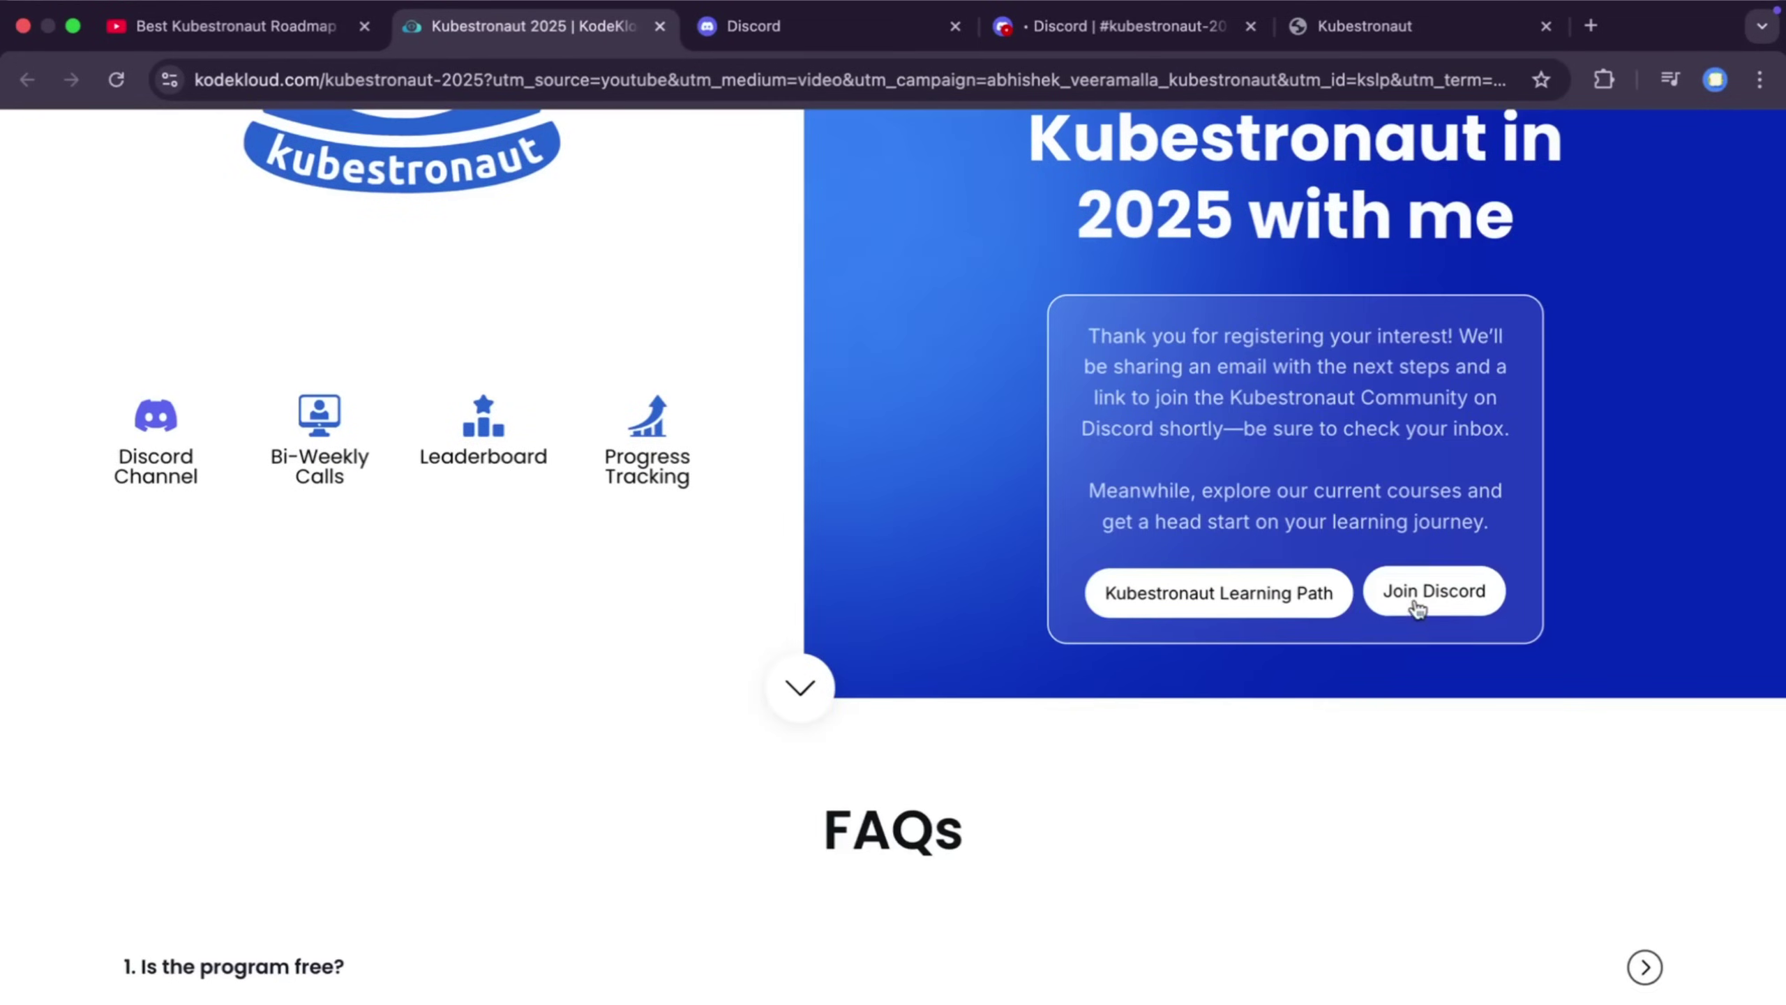
left_click(1434, 586)
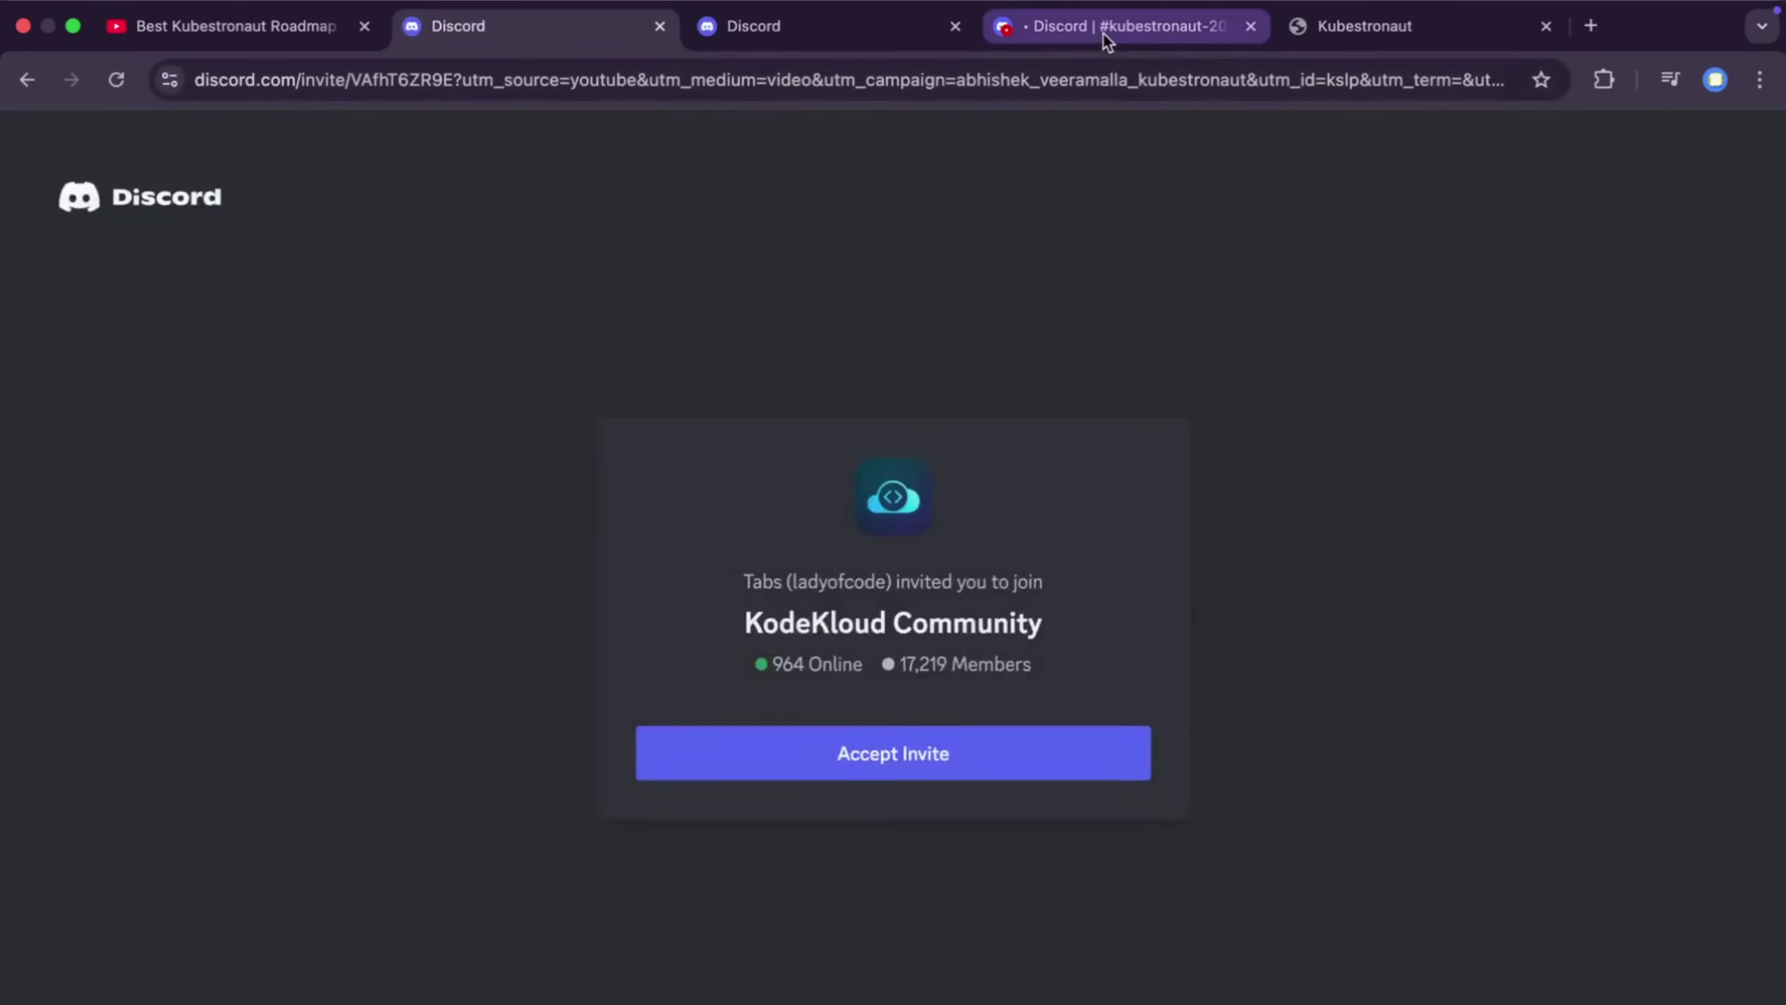
left_click(1103, 31)
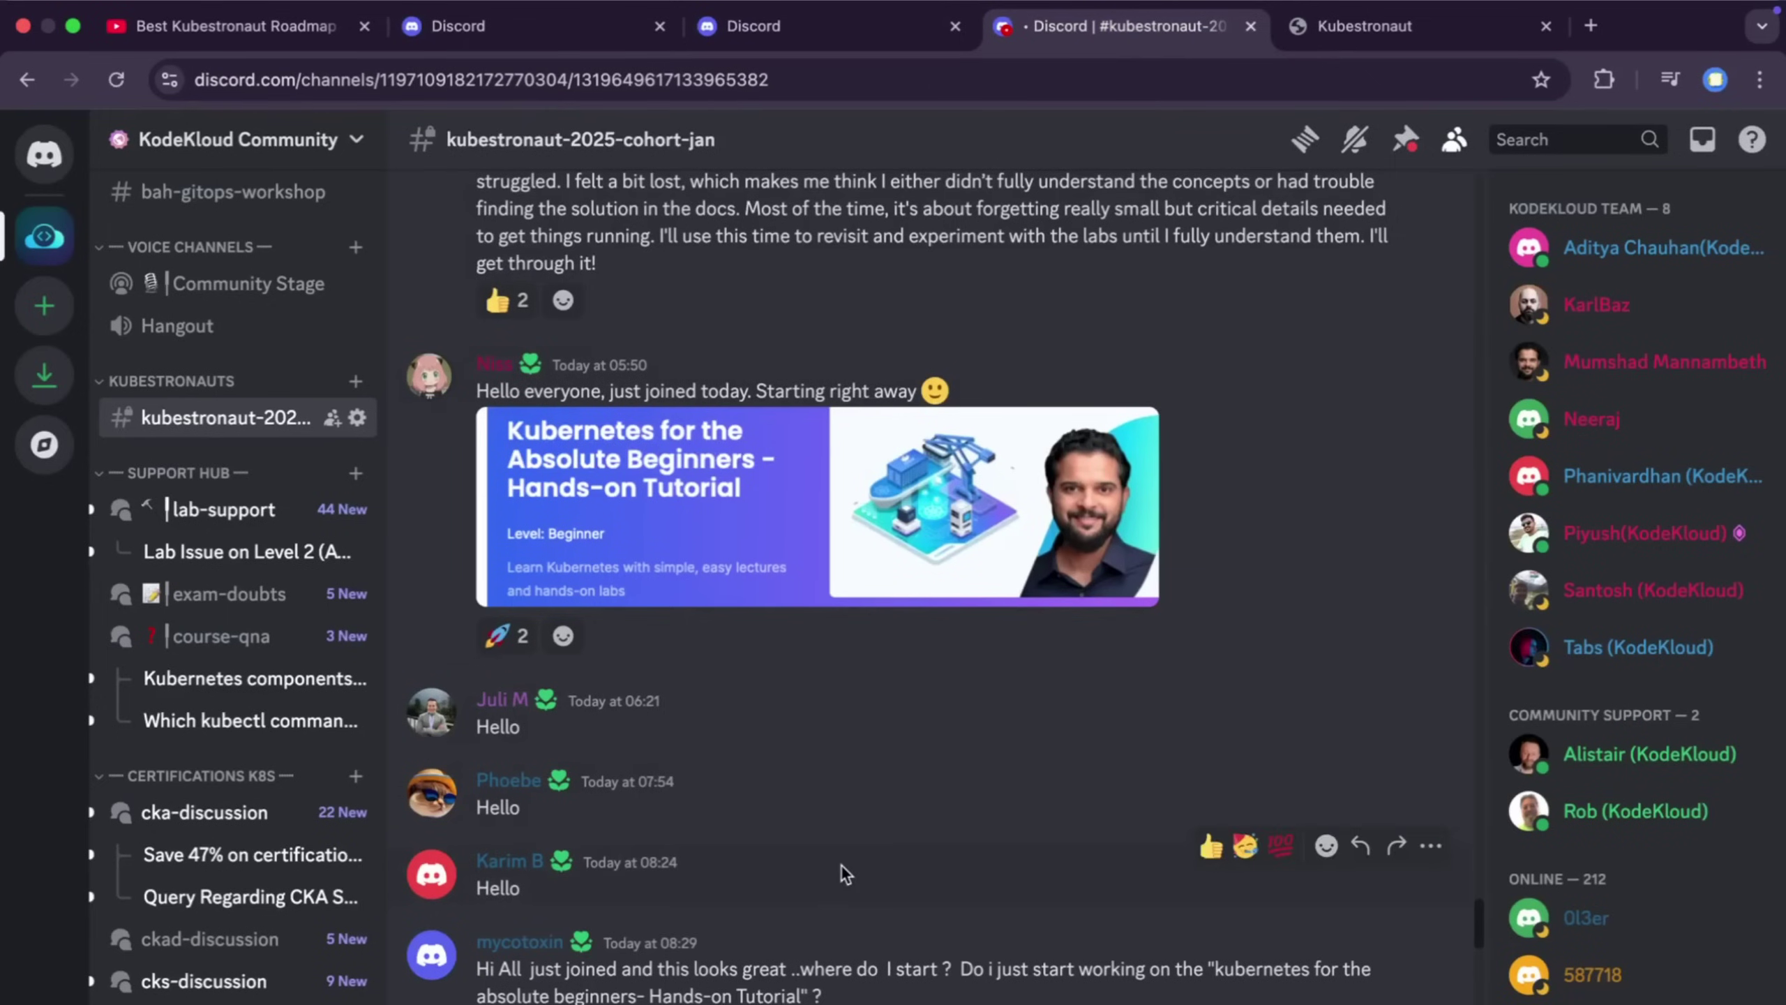
scroll(841, 865, "up", 2)
scroll(840, 863, "up", 2)
scroll(841, 863, "up", 2)
scroll(840, 863, "up", 1)
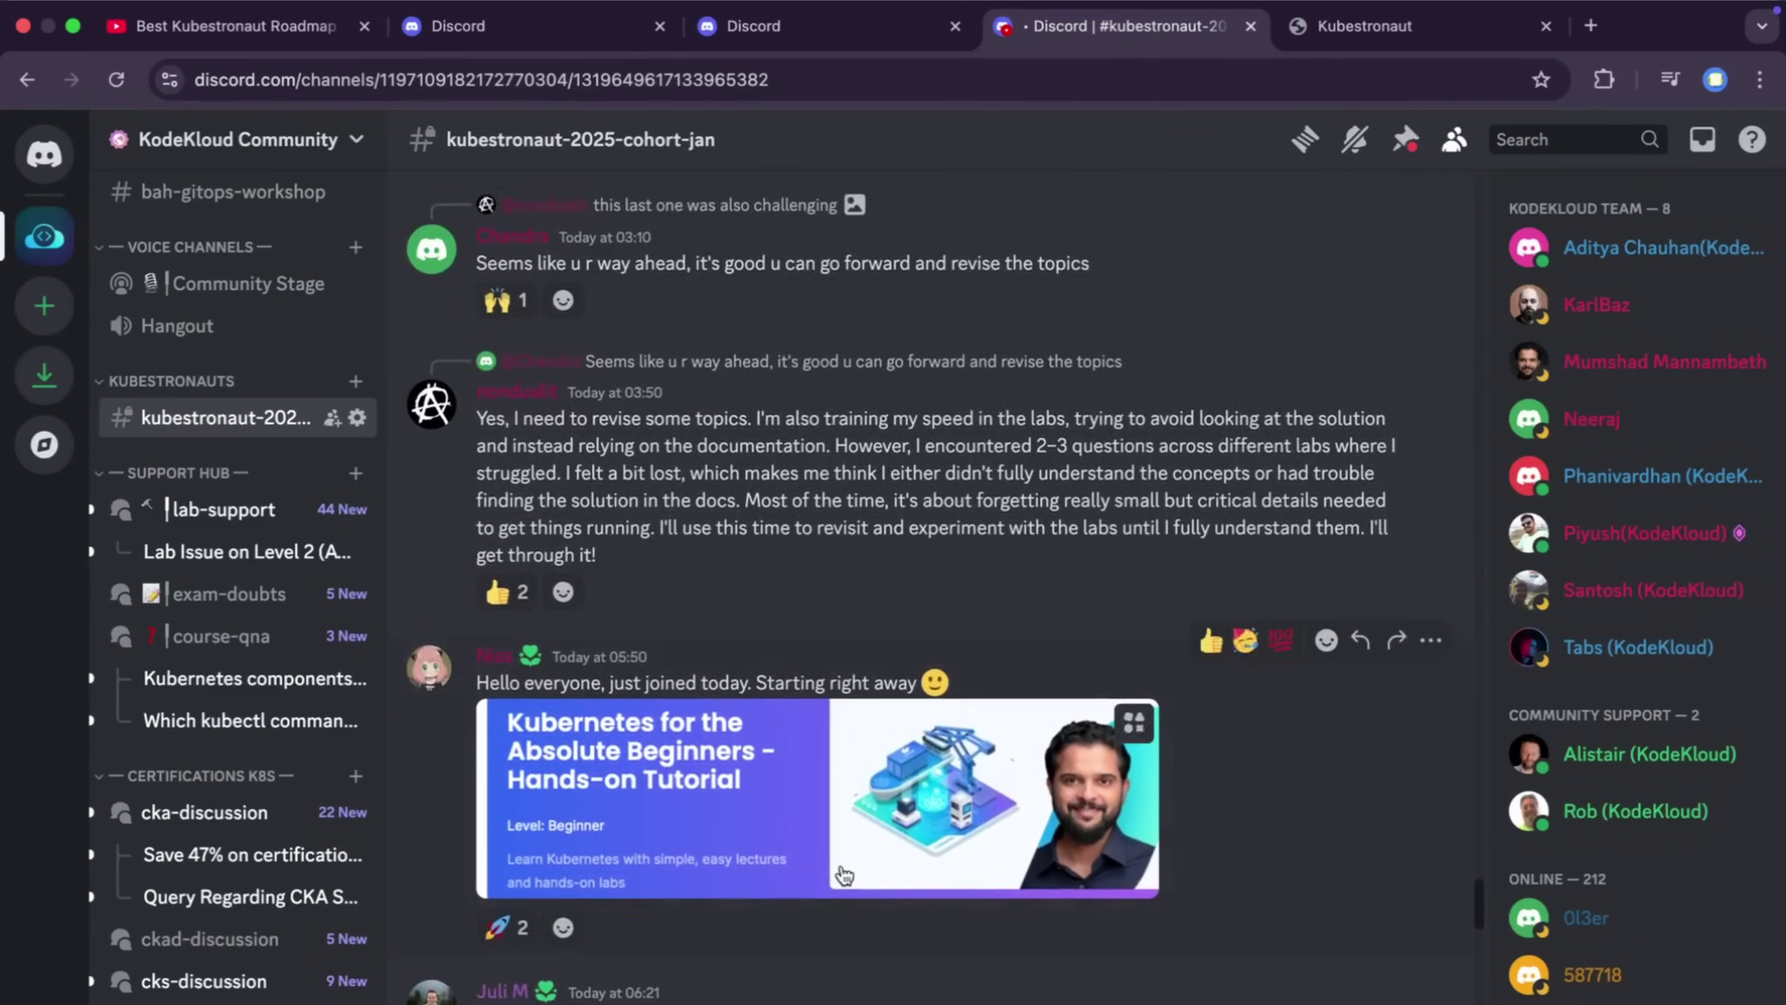
scroll(841, 862, "up", 2)
scroll(840, 863, "up", 2)
scroll(841, 863, "up", 2)
scroll(841, 863, "up", 1)
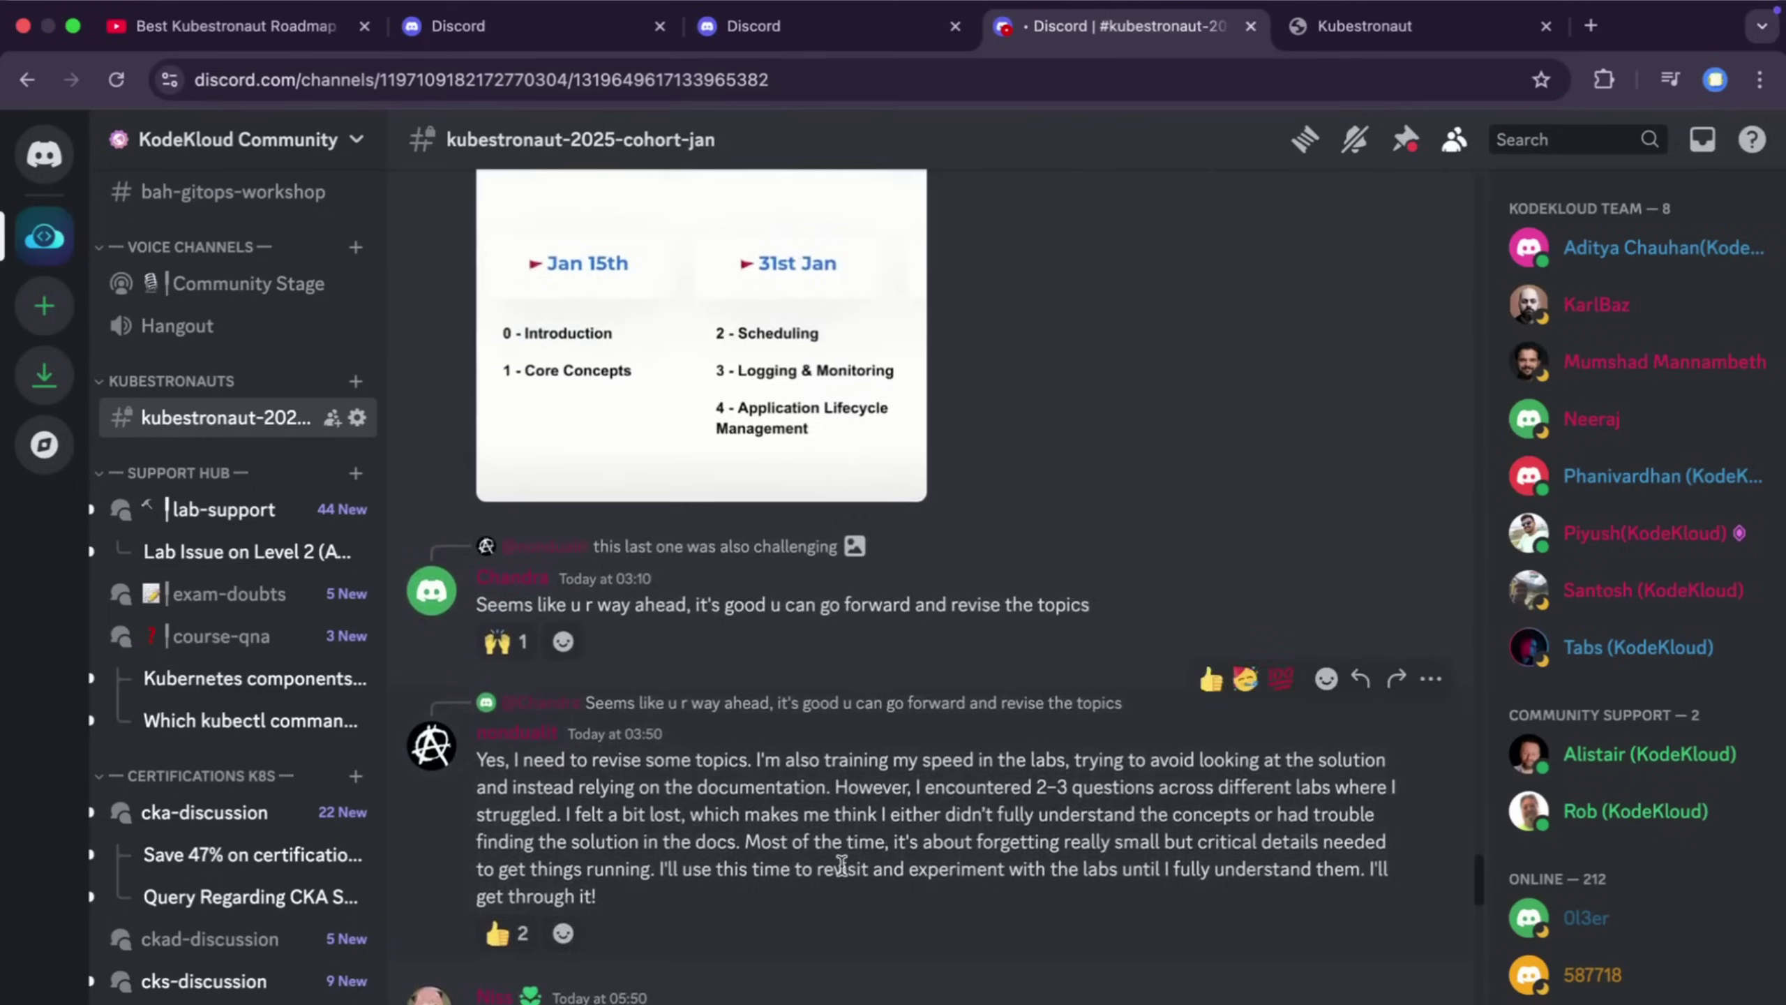
scroll(840, 862, "up", 2)
scroll(841, 863, "up", 2)
scroll(840, 863, "up", 2)
scroll(841, 862, "up", 1)
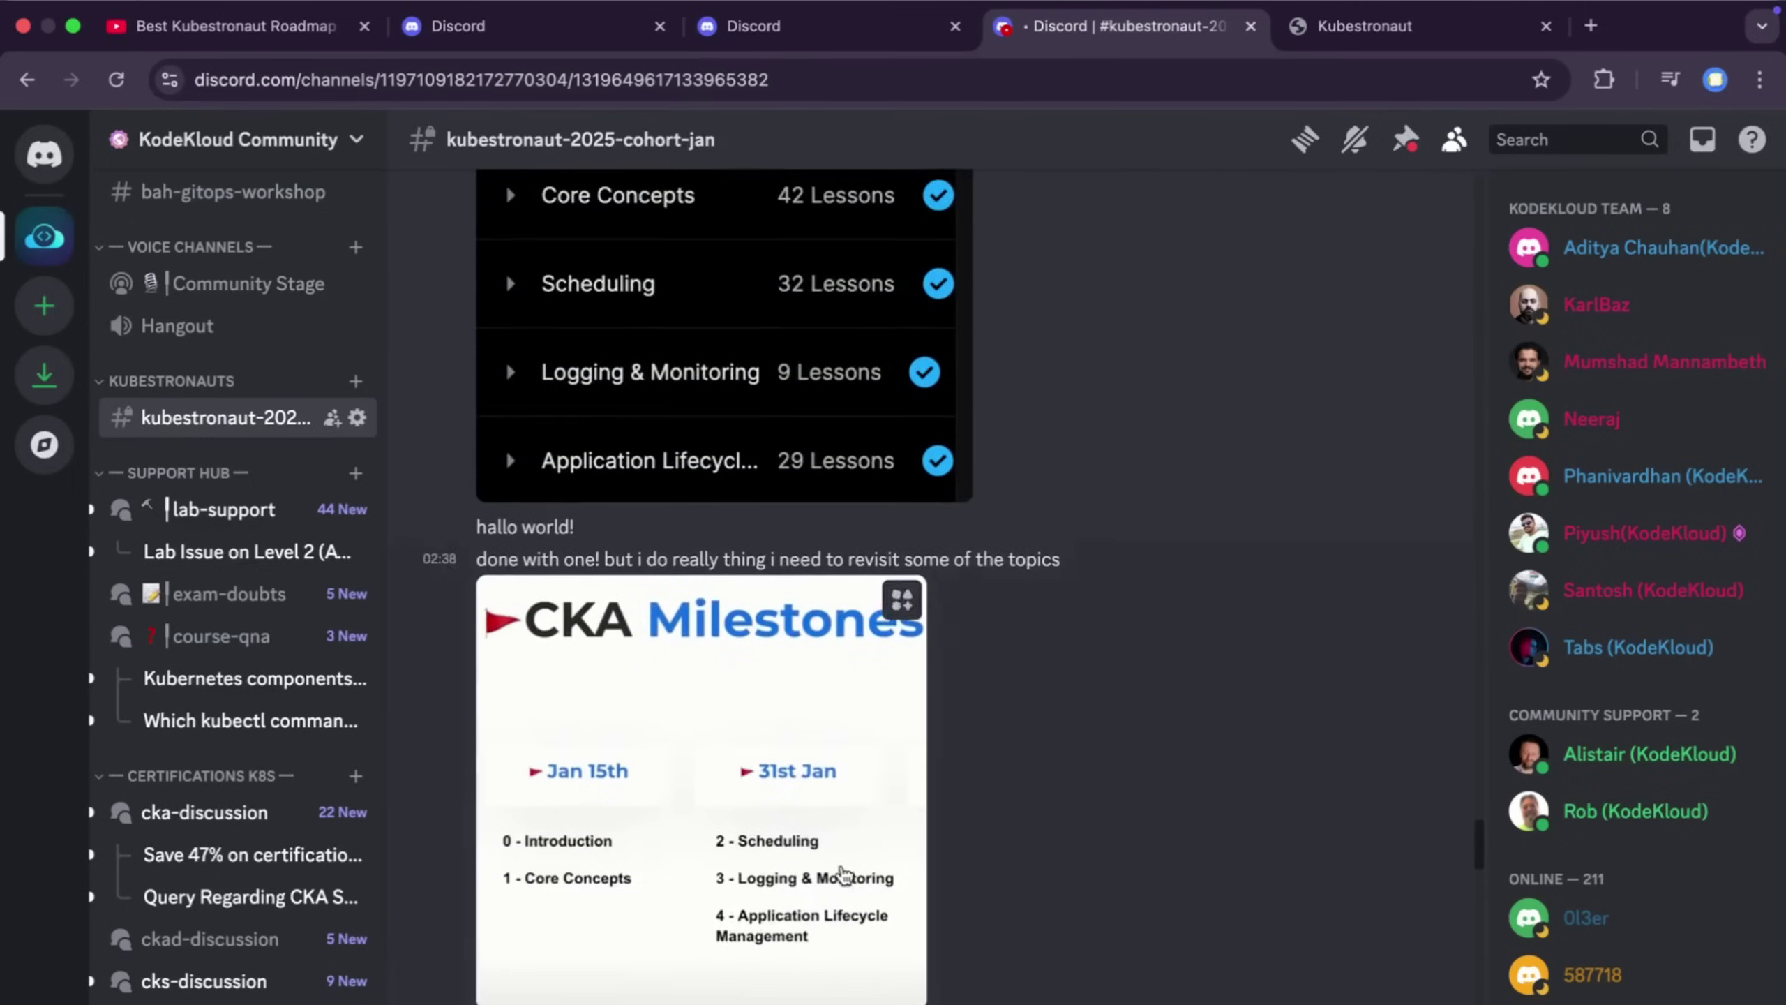
scroll(841, 862, "up", 2)
scroll(842, 872, "up", 1)
scroll(842, 872, "up", 2)
scroll(842, 873, "up", 1)
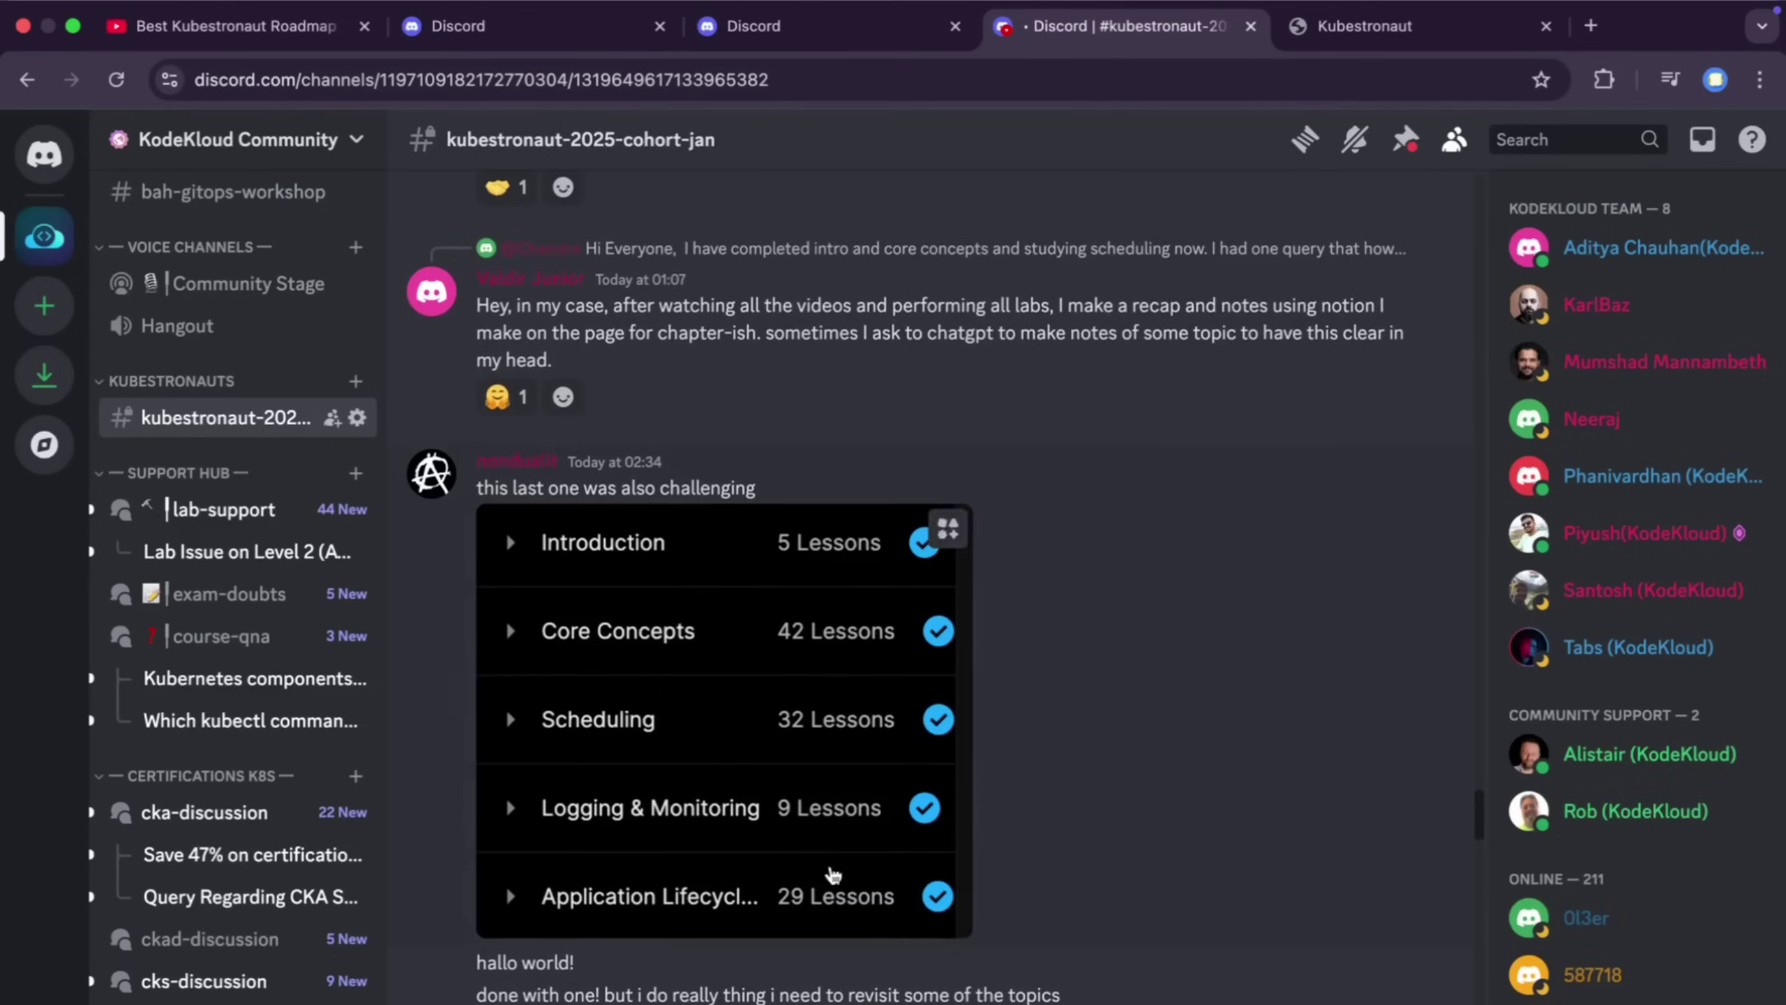
scroll(191, 374, "up", 3)
scroll(191, 373, "up", 3)
scroll(192, 374, "up", 3)
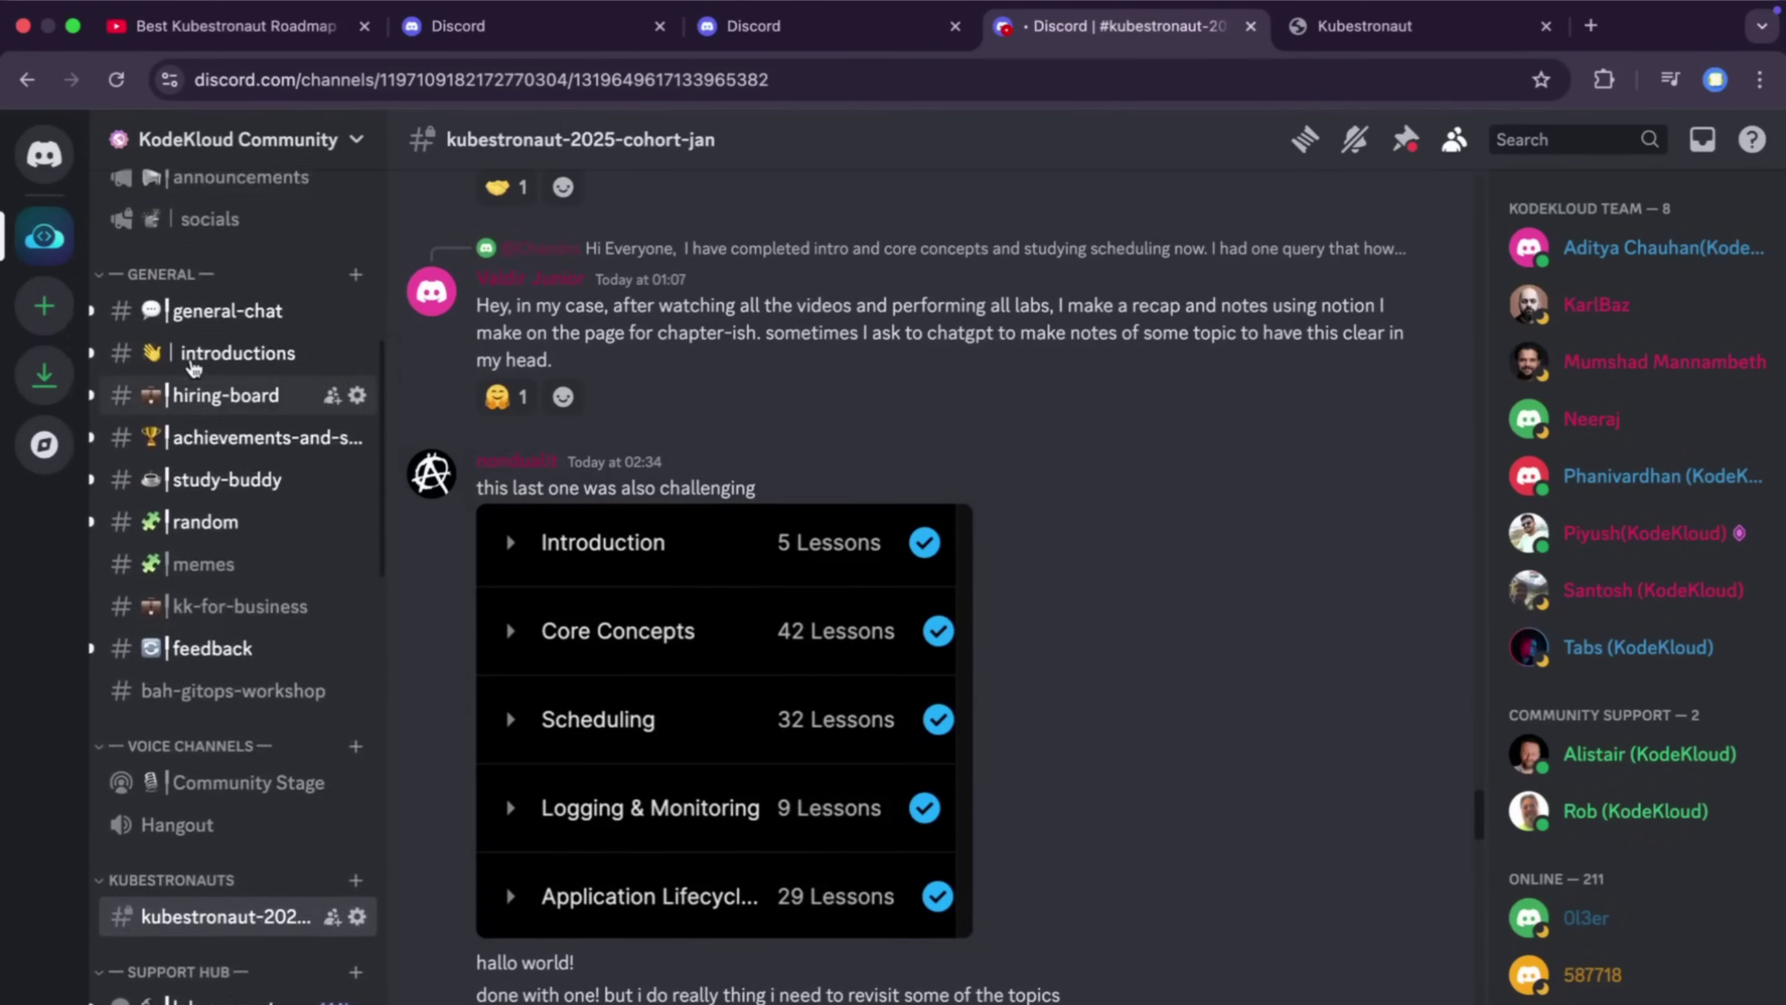
scroll(191, 374, "up", 3)
Mark Interested on the first Bi-Weekly Kubestronaut Check-in event in #announcements.
left_click(193, 371)
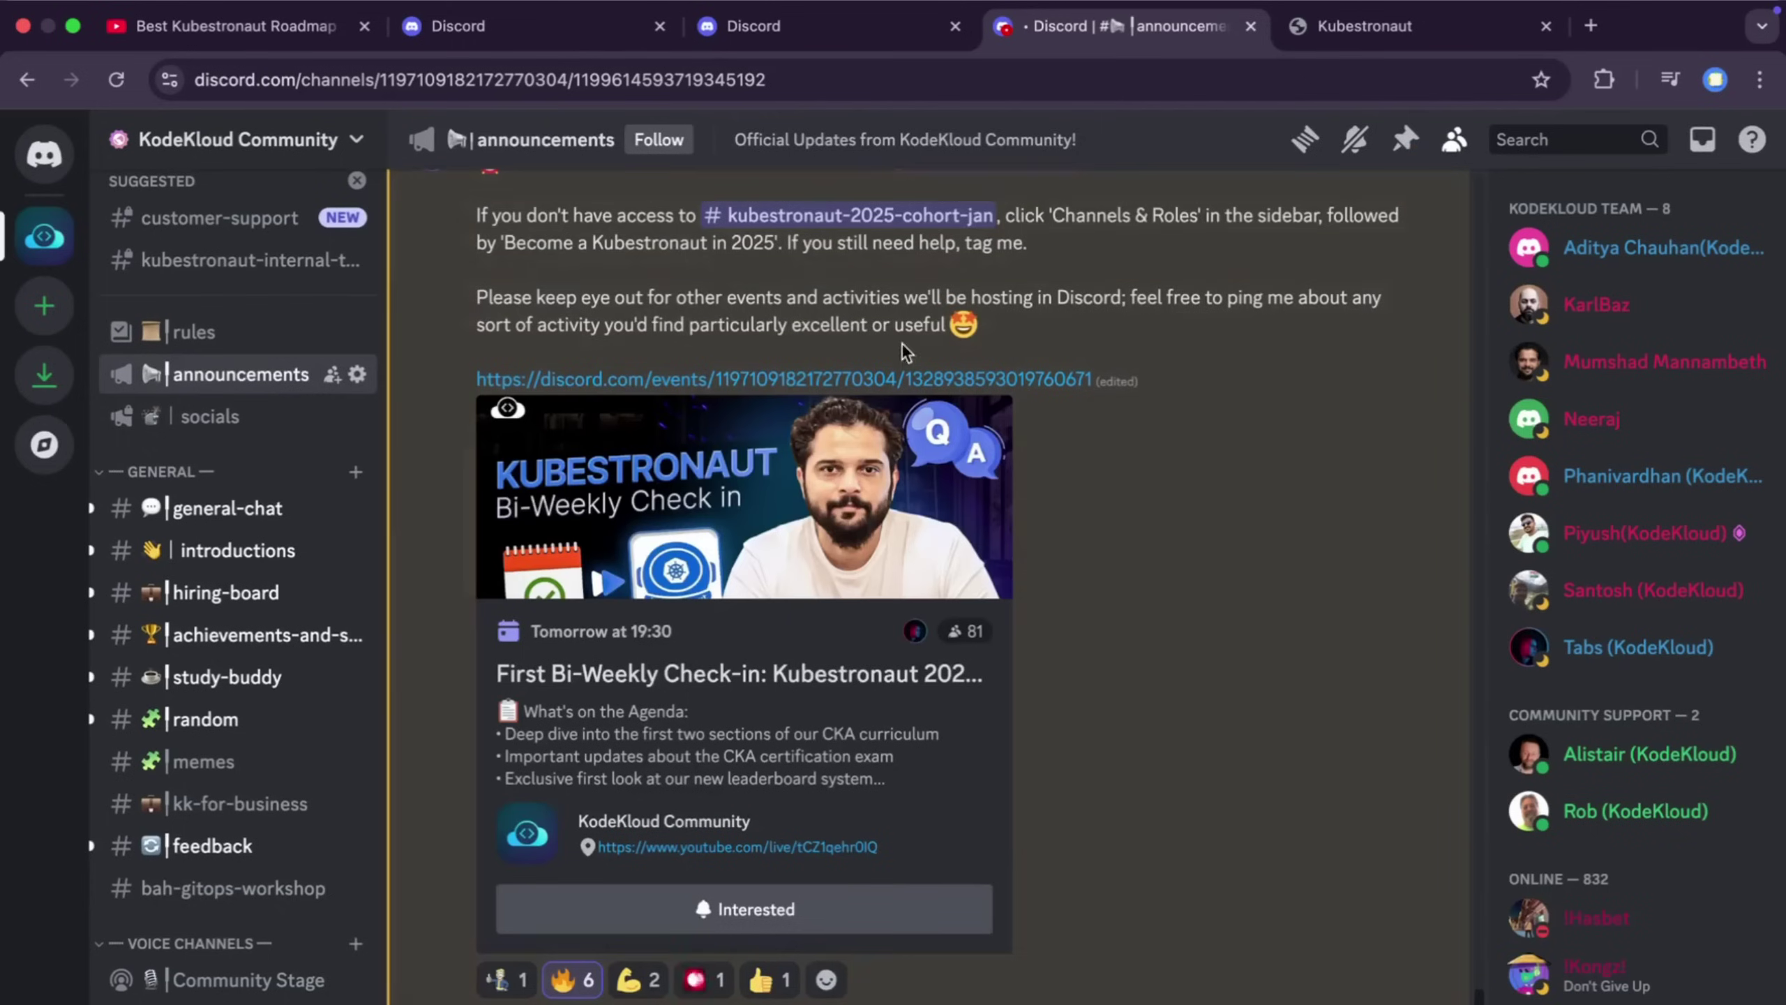
left_click(781, 951)
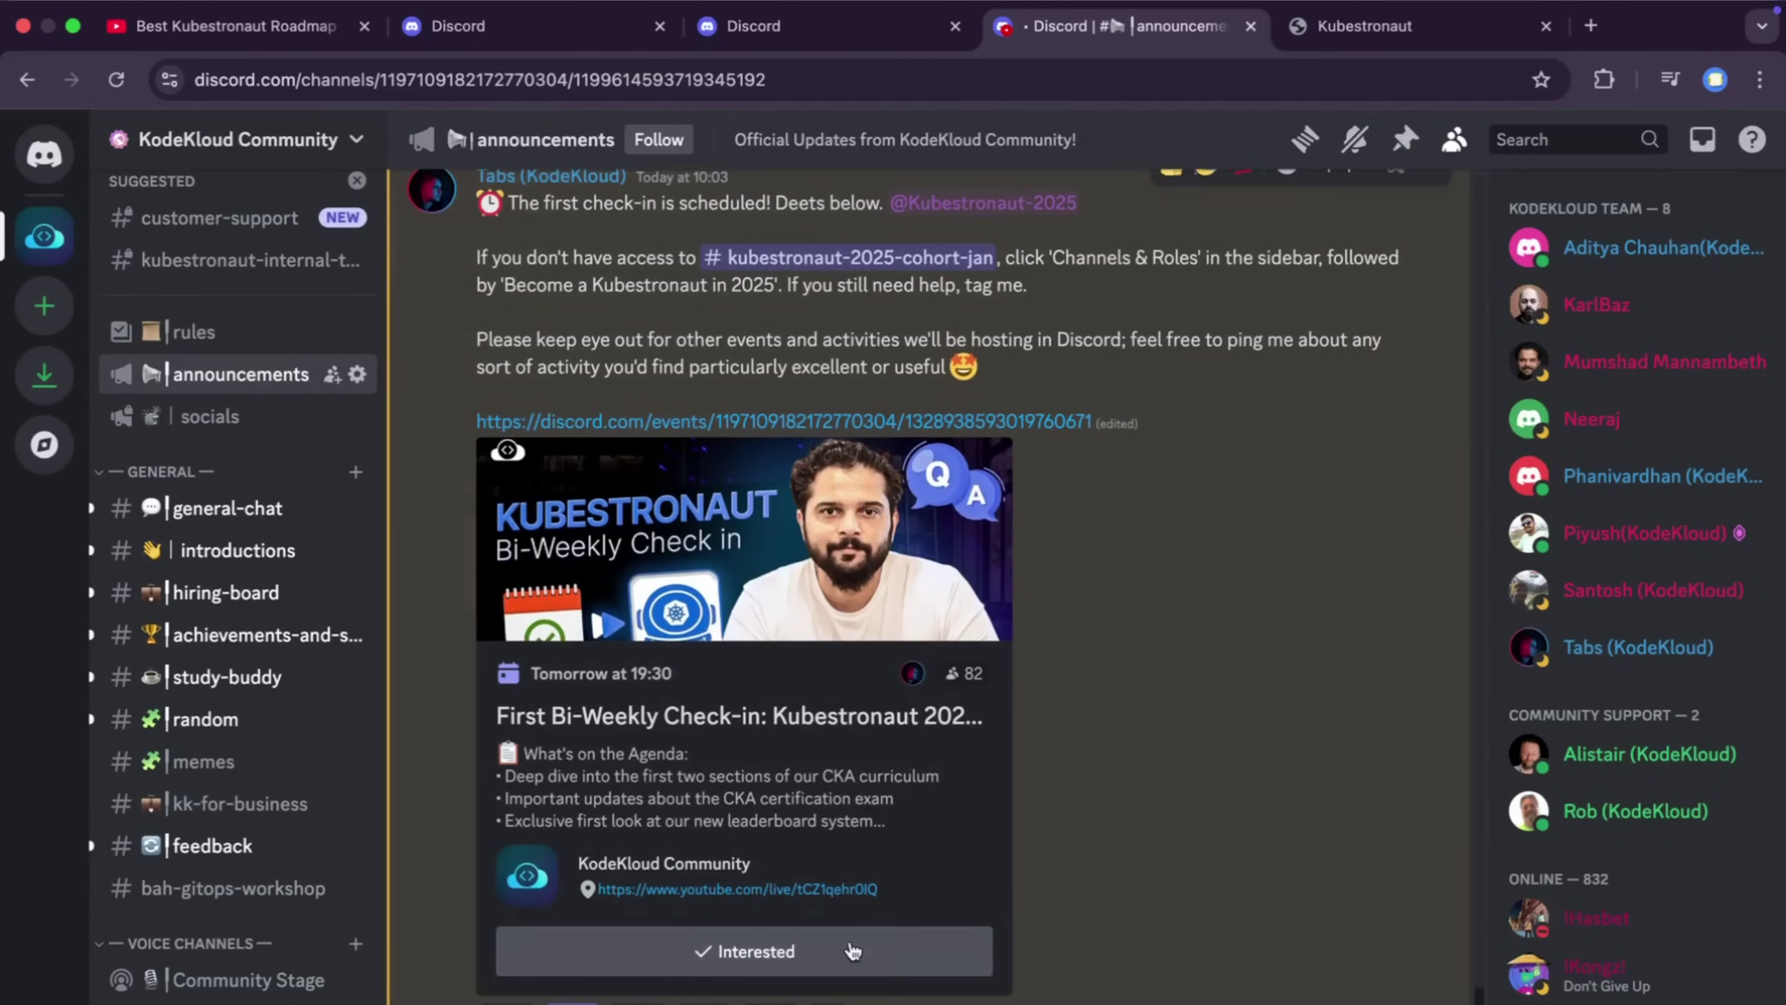
scroll(1052, 728, "up", 2)
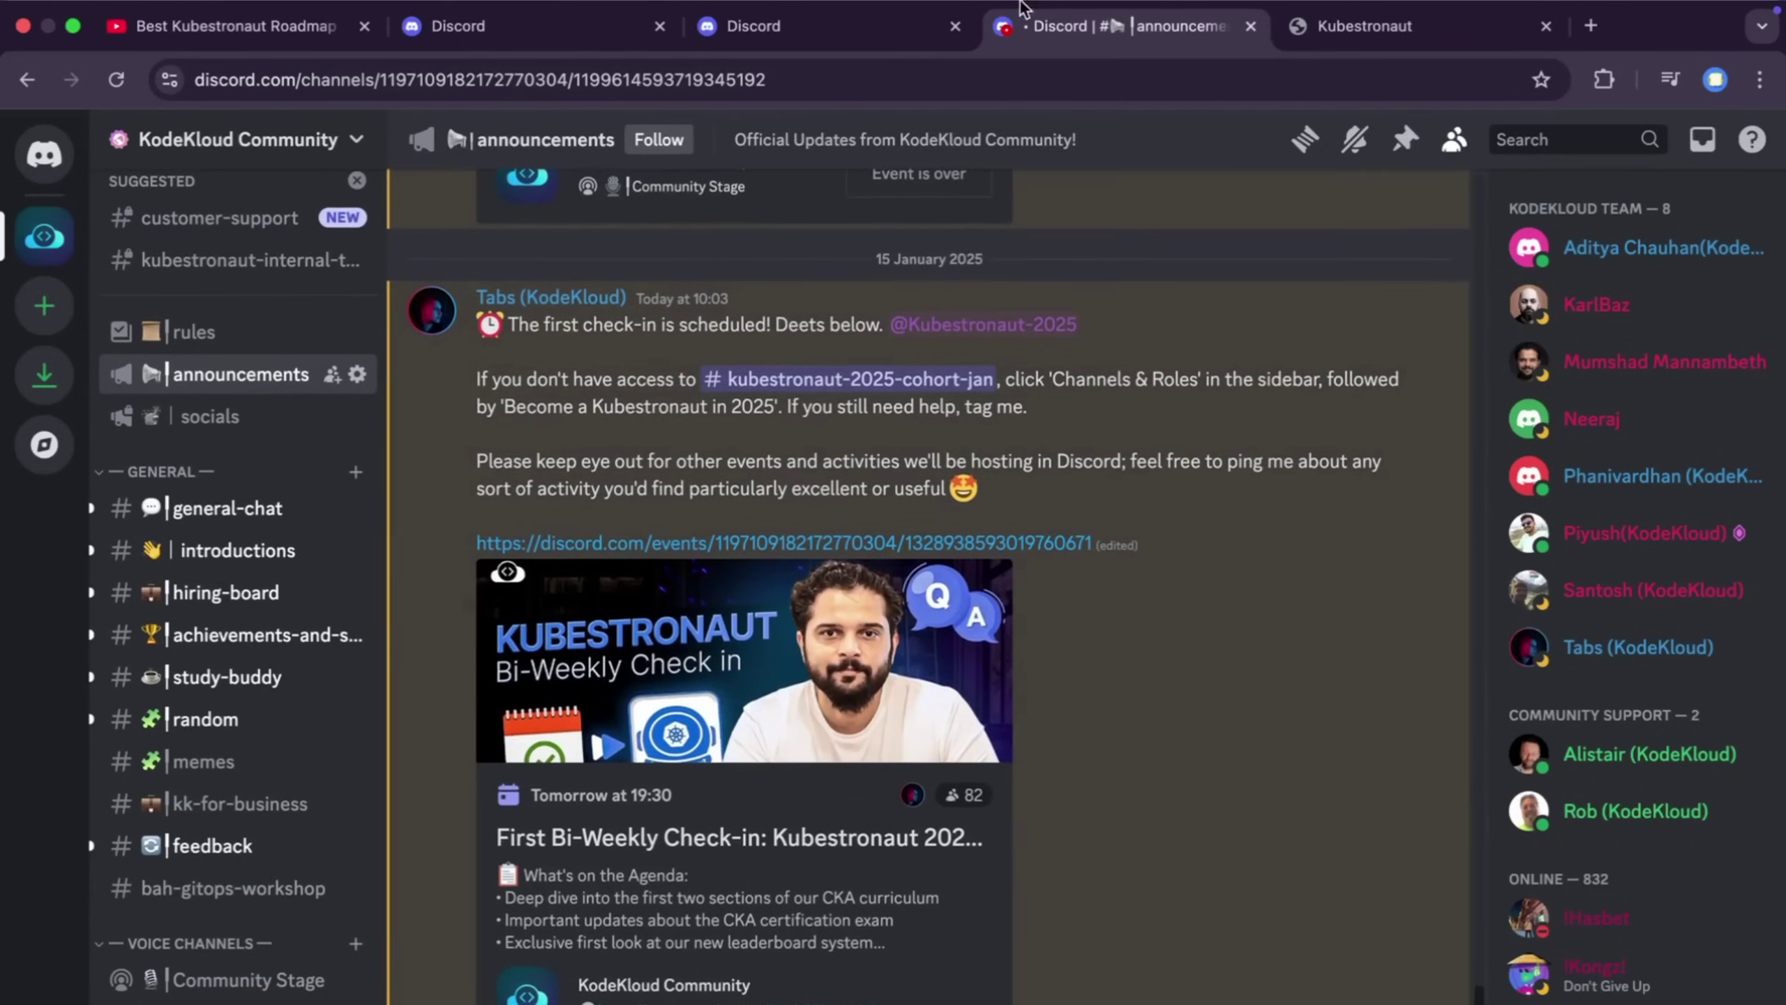
left_click(1364, 25)
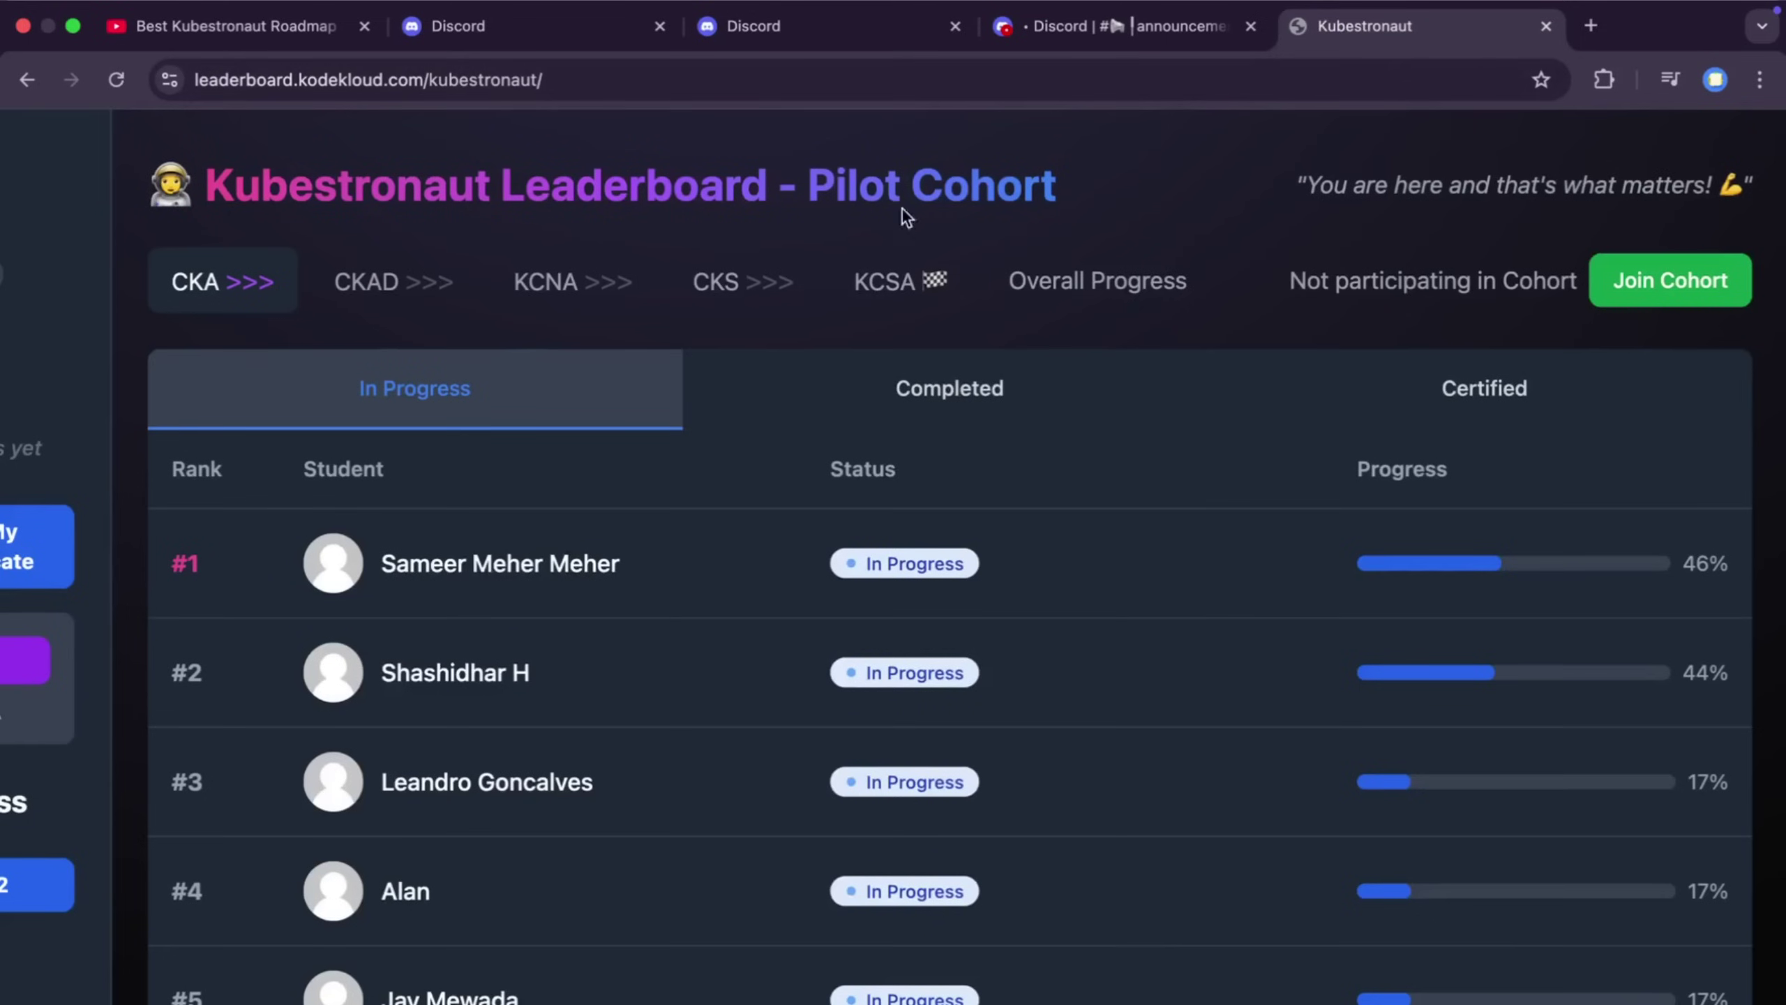
scroll(1081, 522, "down", 3)
scroll(1081, 521, "up", 3)
left_click(394, 282)
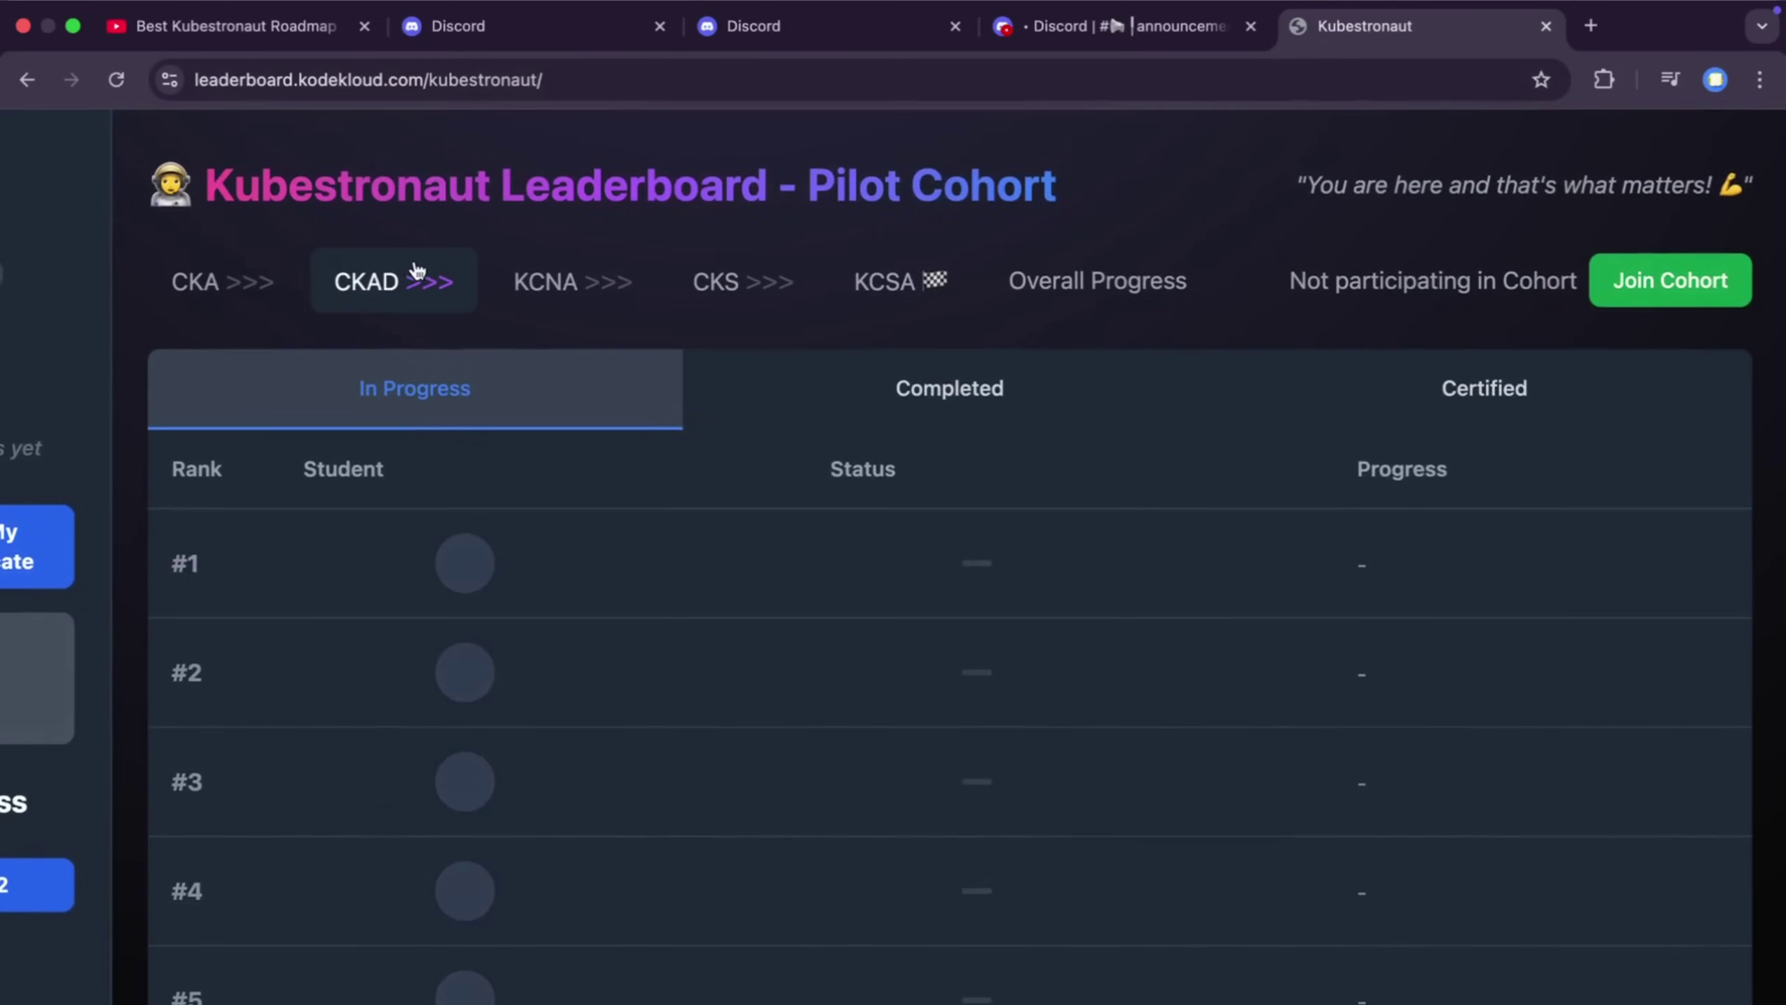
left_click(564, 280)
left_click(728, 280)
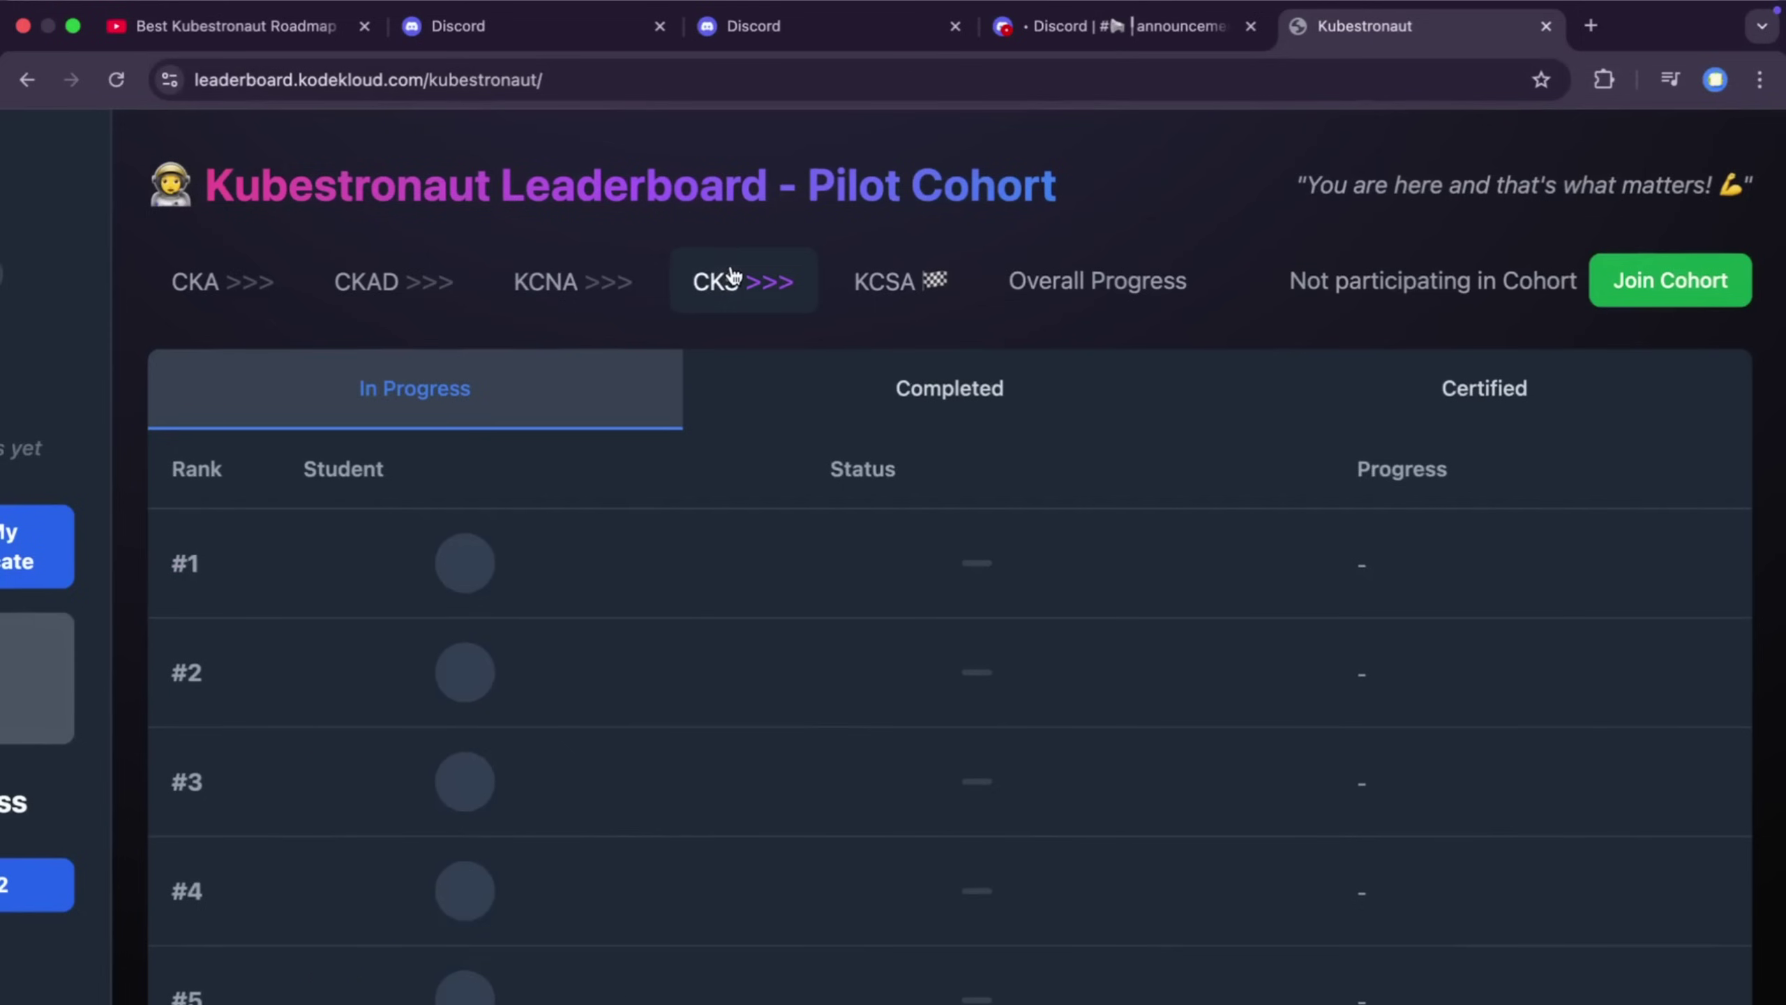
left_click(904, 281)
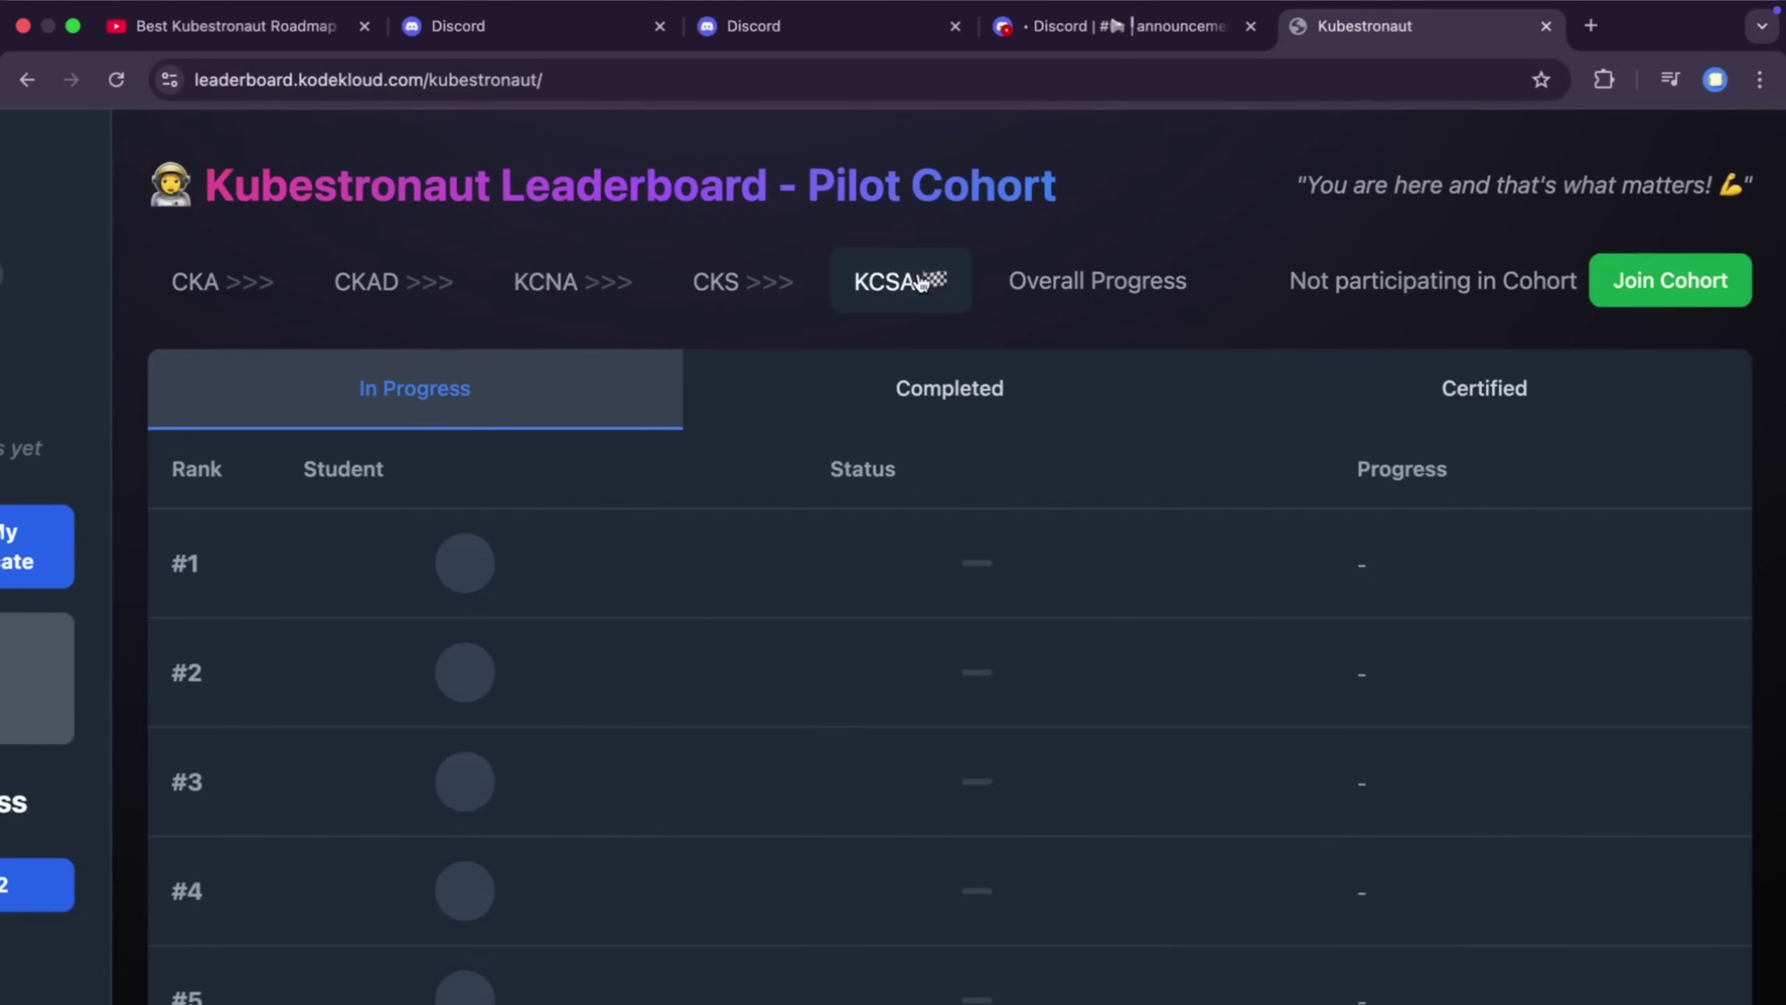
left_click(1072, 281)
left_click(210, 282)
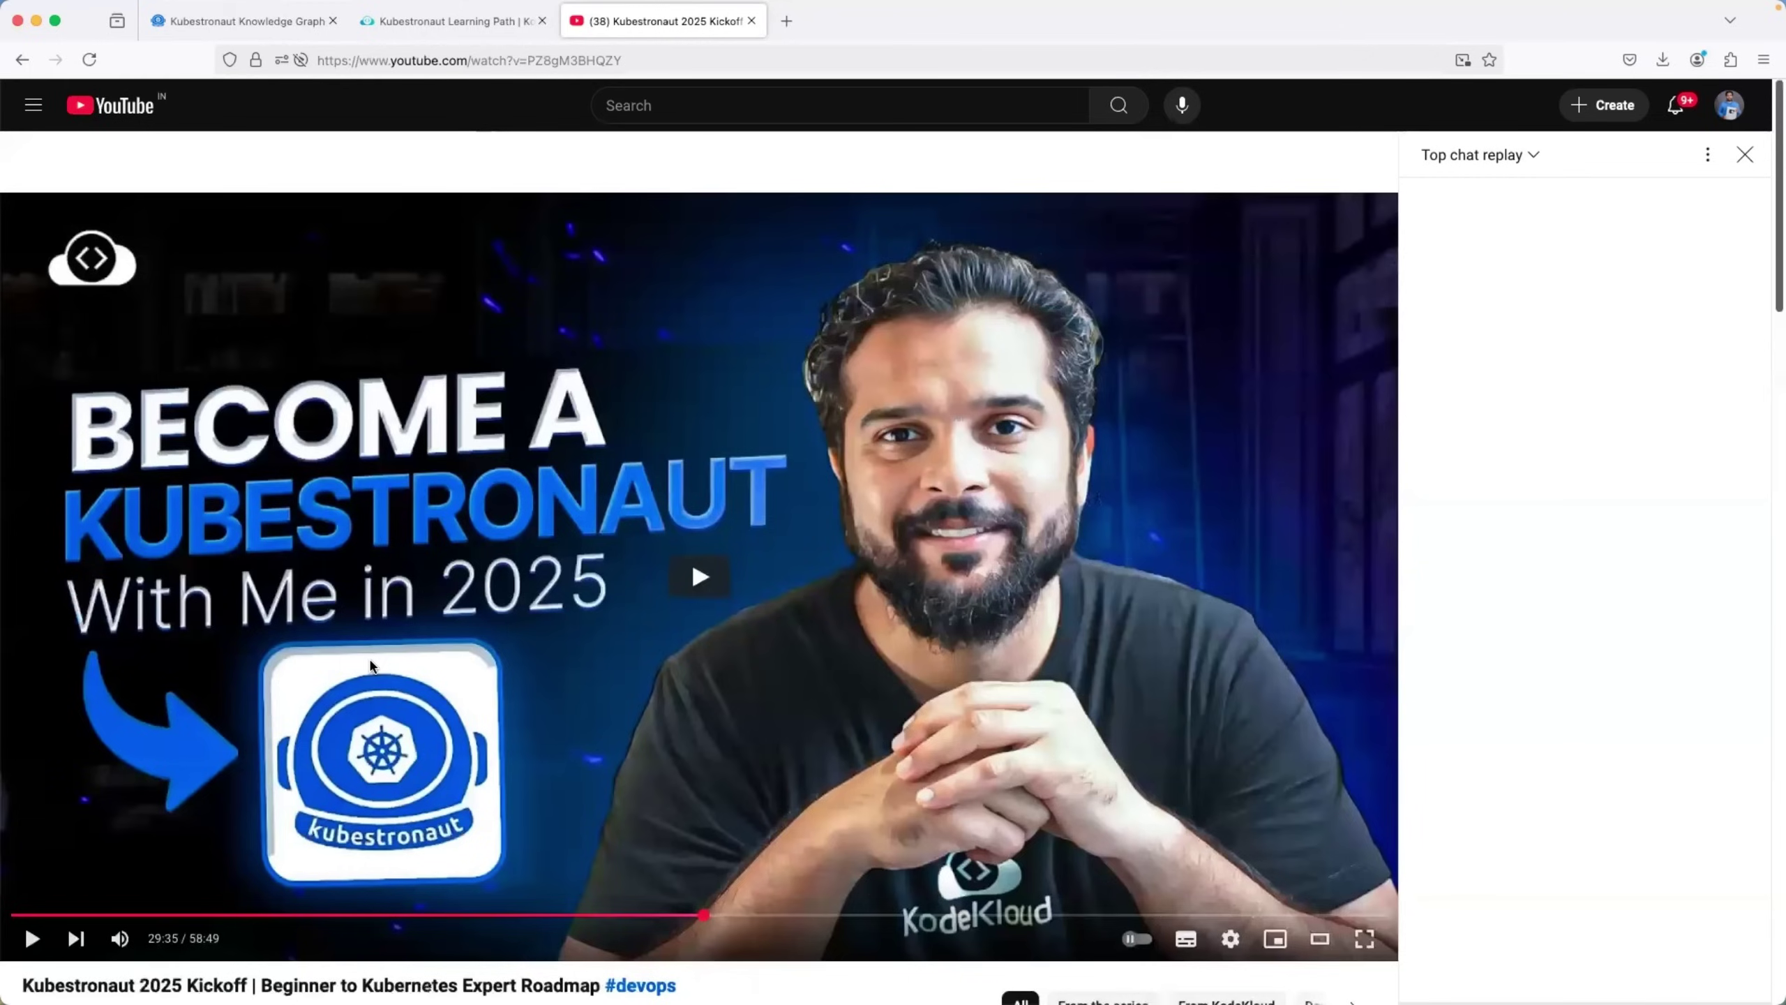
scroll(372, 667, "down", 1)
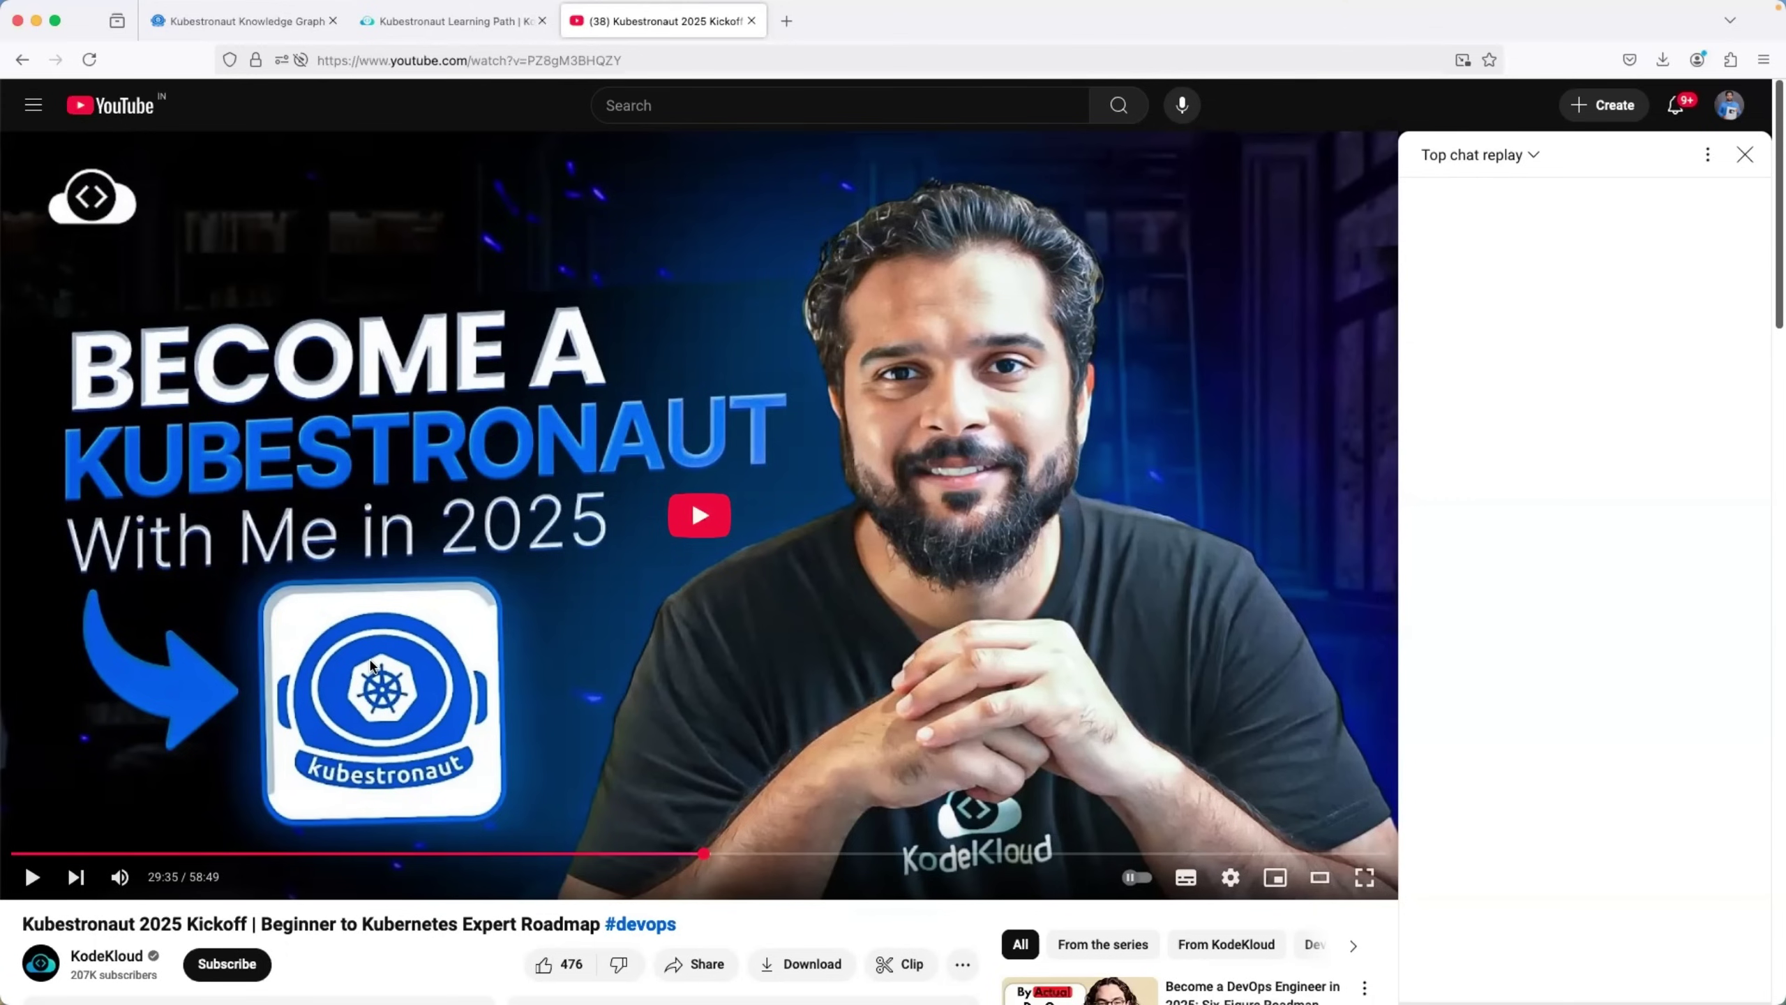
left_click(249, 22)
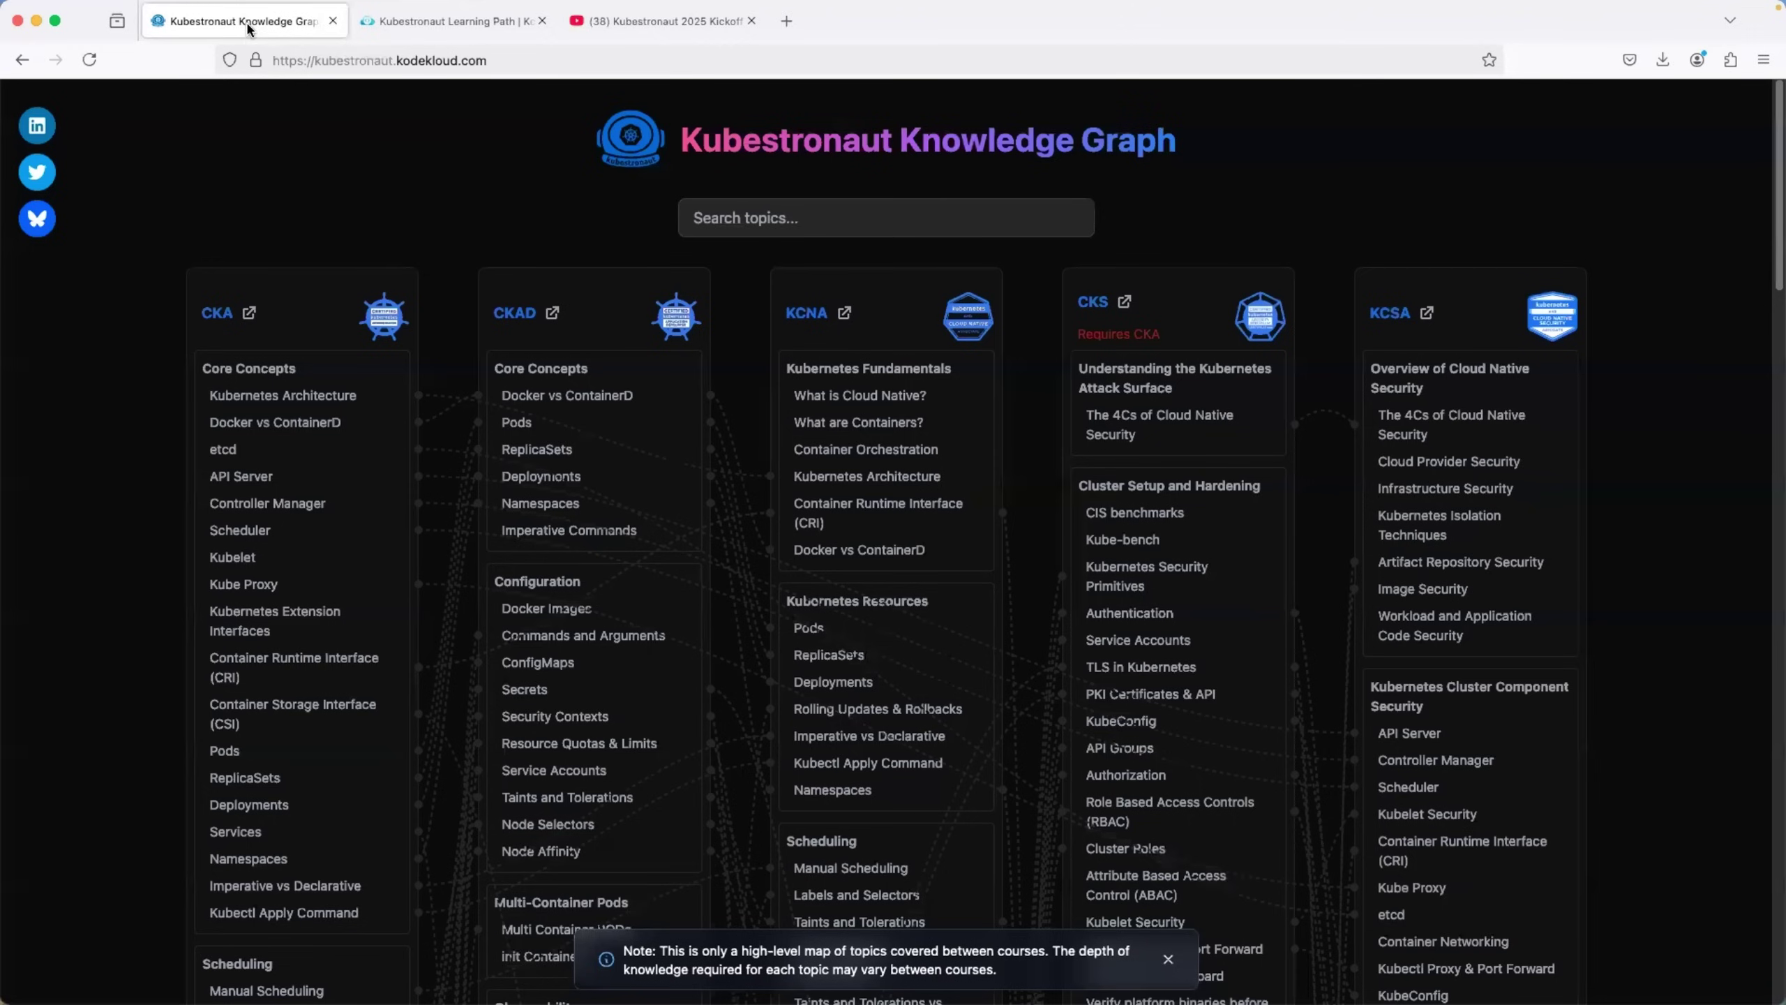
left_click(441, 22)
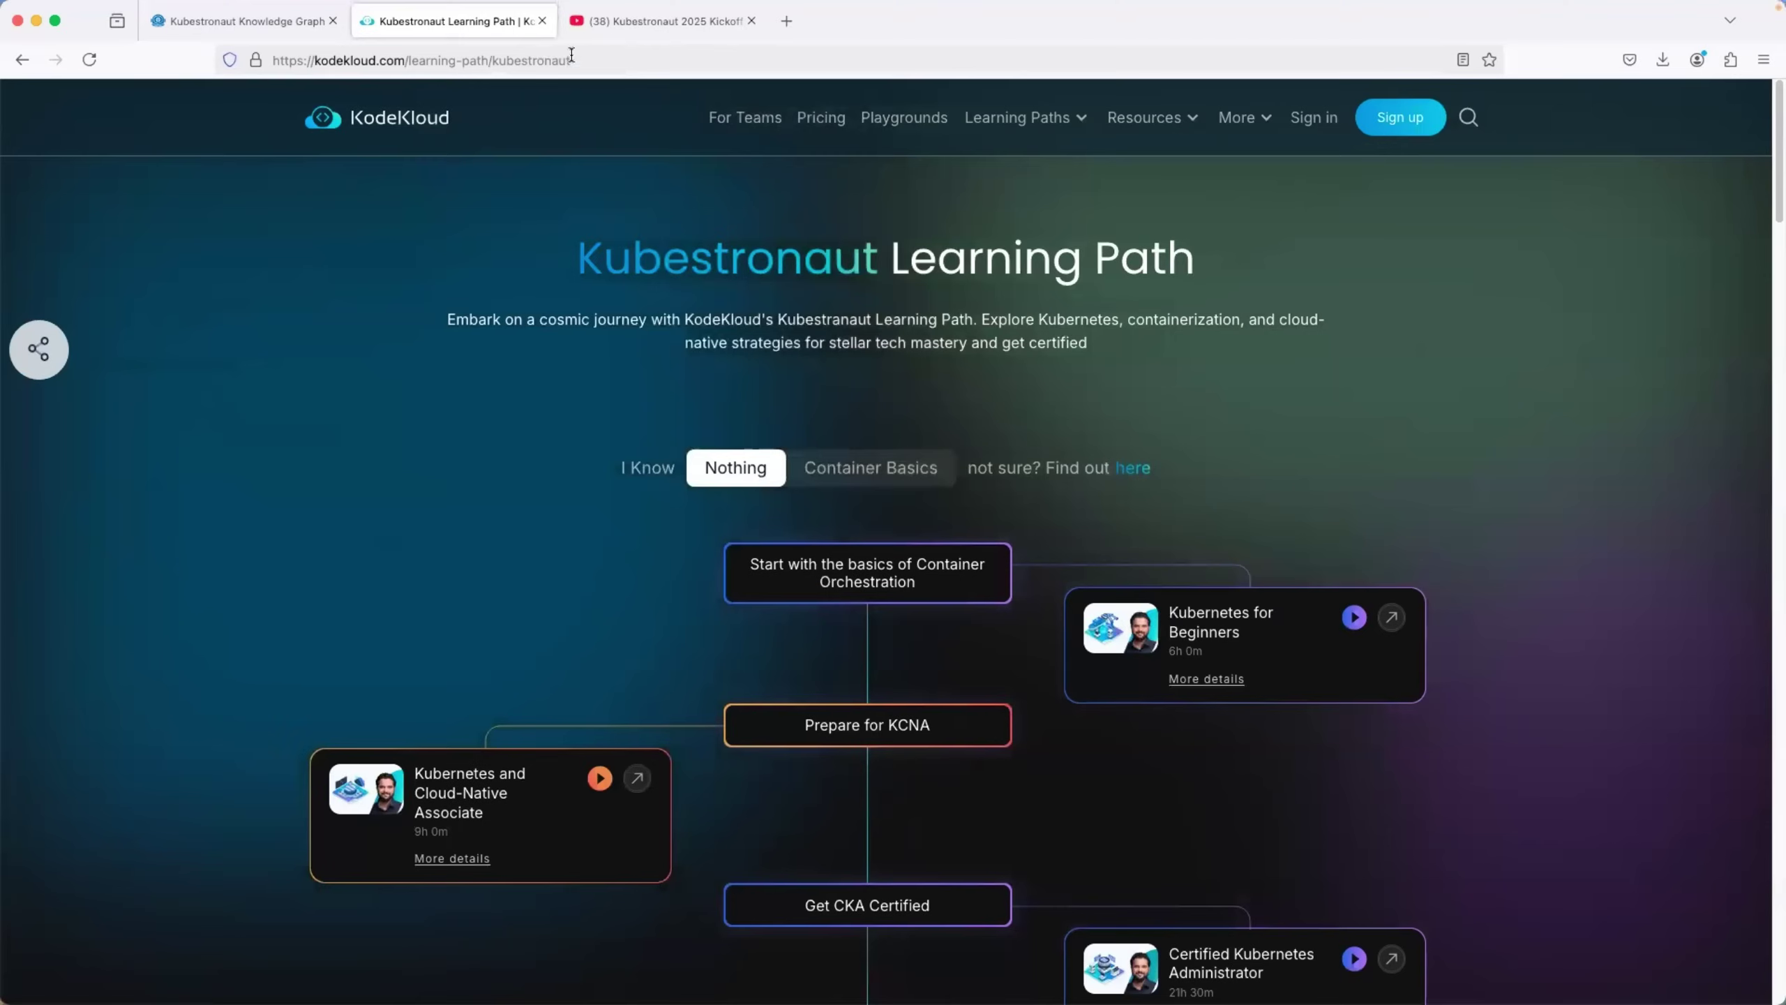
left_click(656, 21)
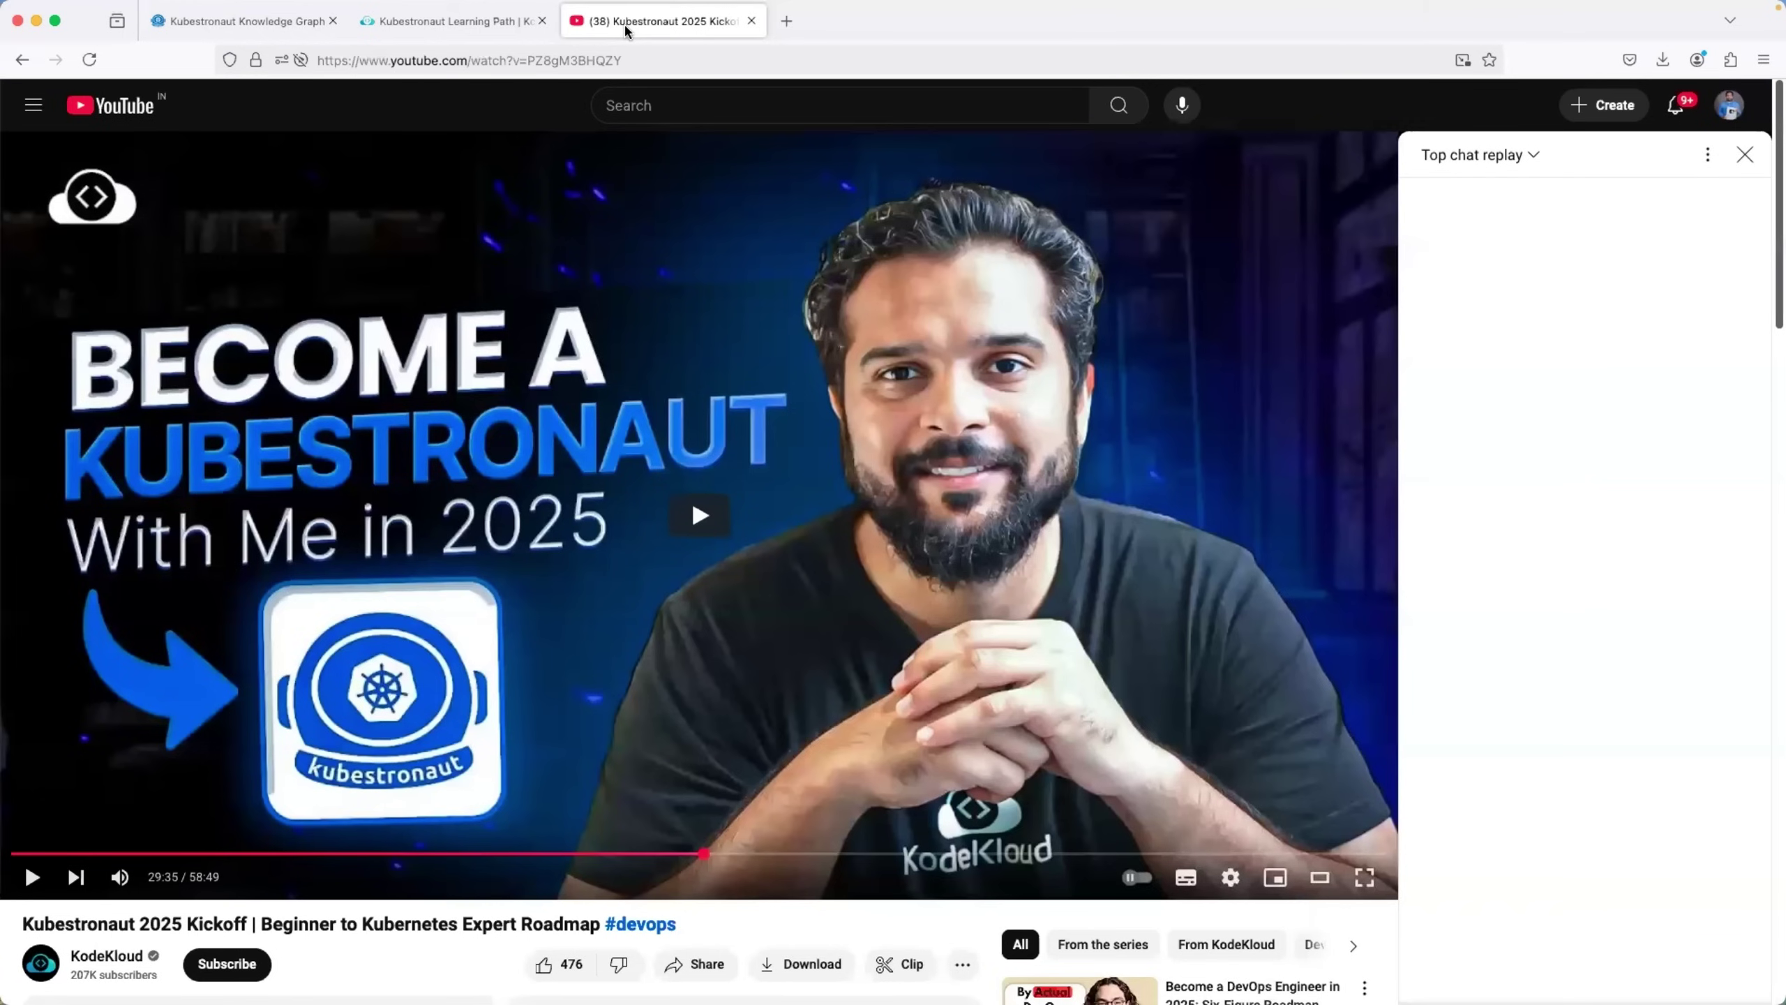